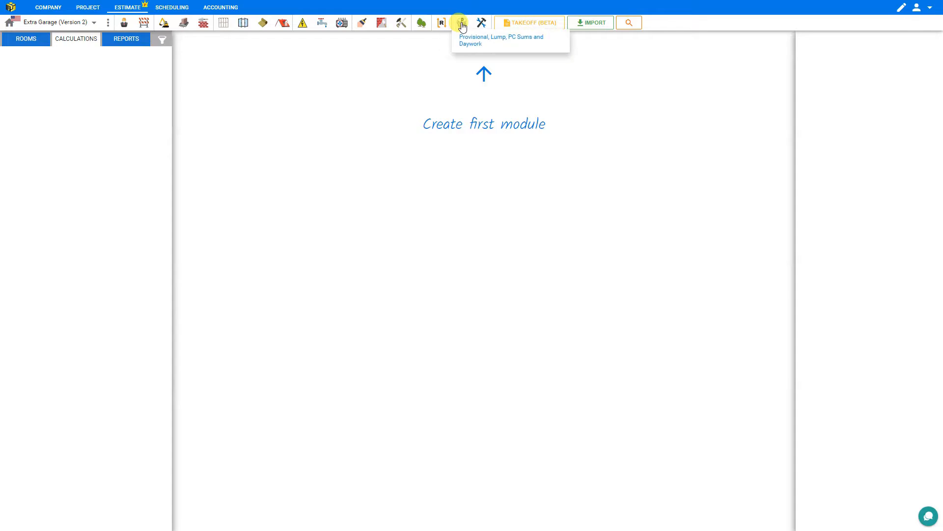
Step: Create a custom module in the General location under the Other Costs category
mouse_move(481, 24)
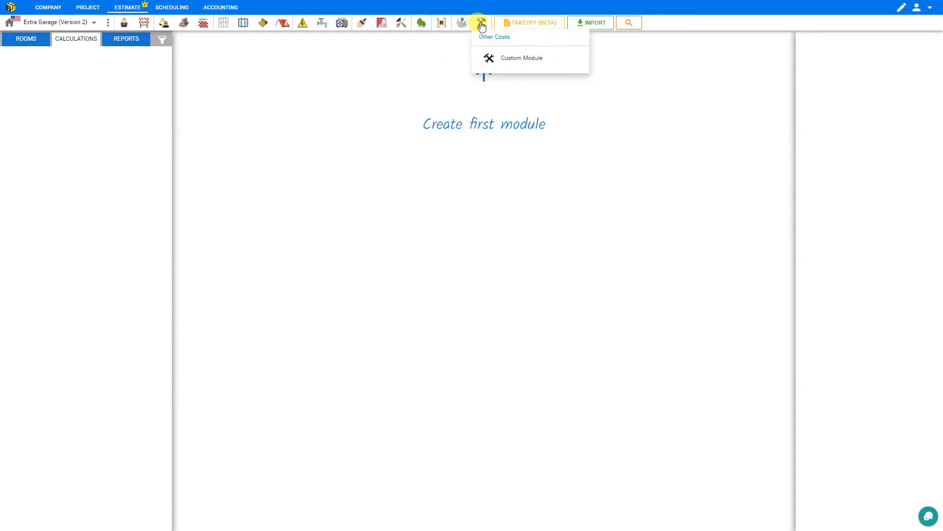
click(534, 58)
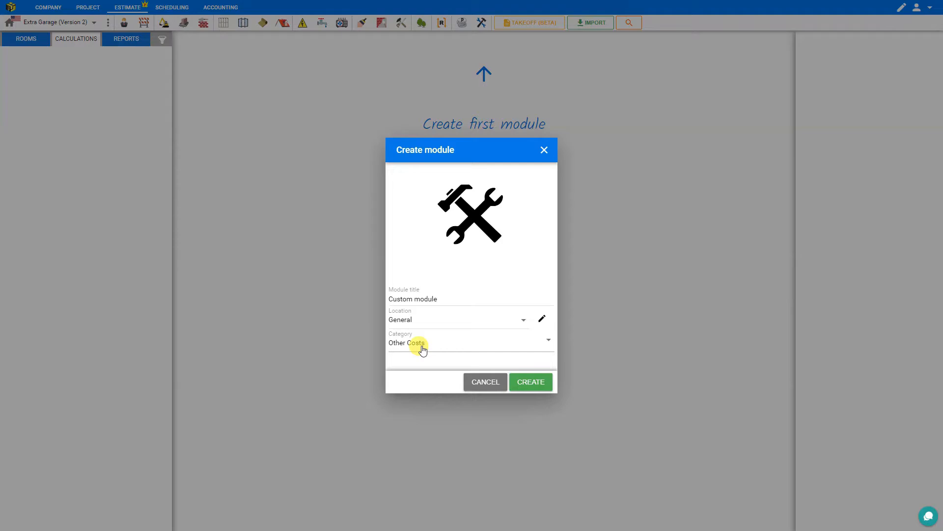
click(522, 387)
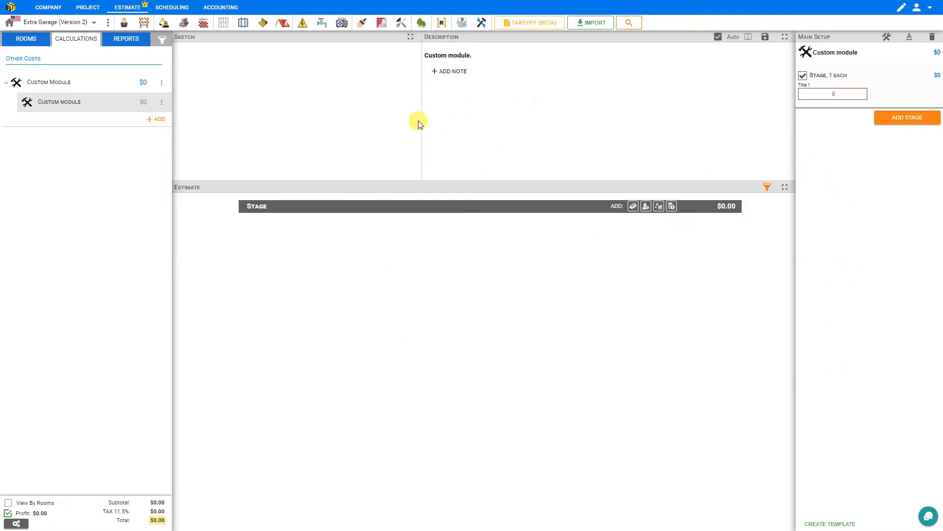
Step: Resize the workspace panes, making the Estimate pane slightly taller than the Sketch and Description panes above it
drag(307, 182, 305, 246)
mouse_move(420, 173)
mouse_down()
mouse_move(482, 179)
mouse_move(421, 178)
mouse_up()
drag(387, 244, 389, 165)
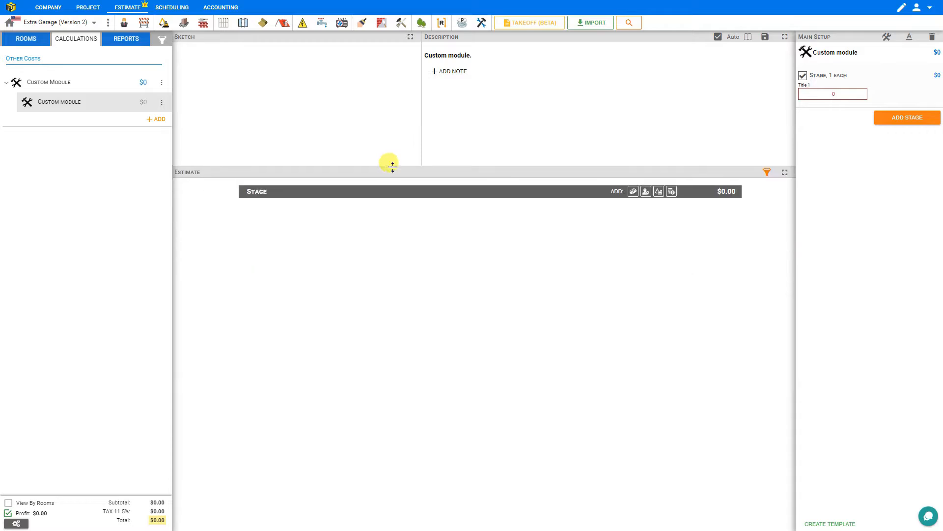
Step: View the Sketch, Description and Estimate panes one after another in full screen, restoring the layout each time
click(410, 37)
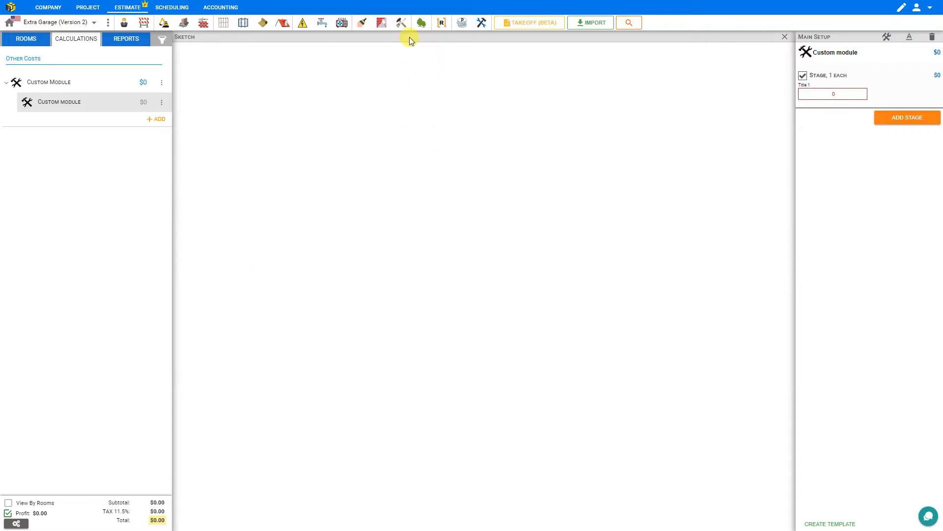
click(785, 37)
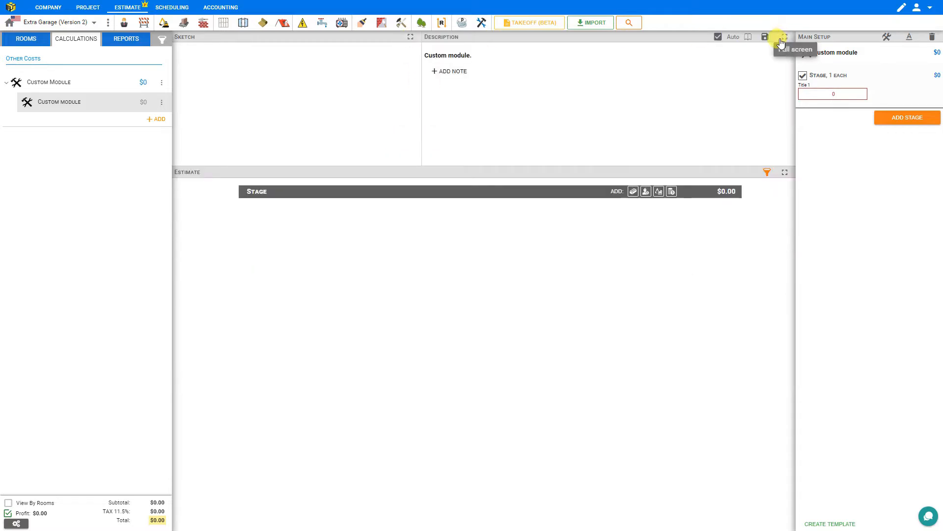
click(785, 38)
click(784, 37)
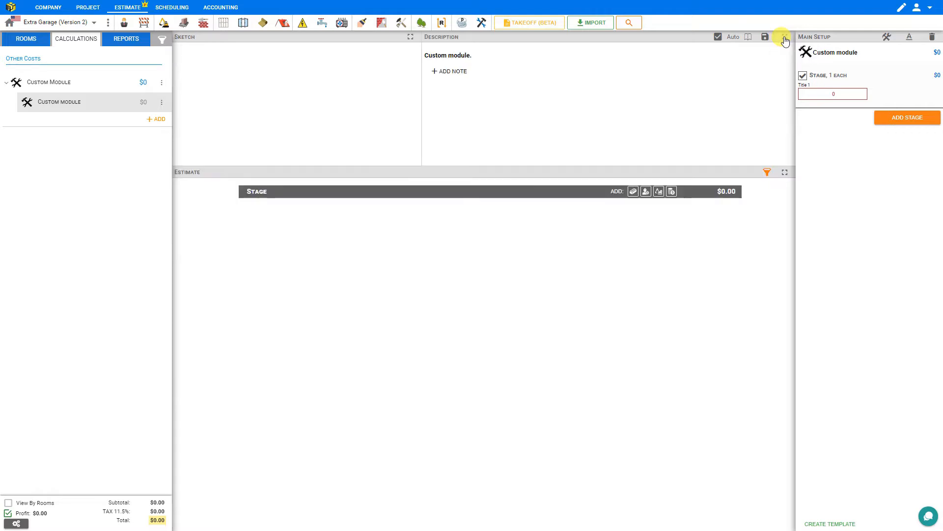
click(784, 173)
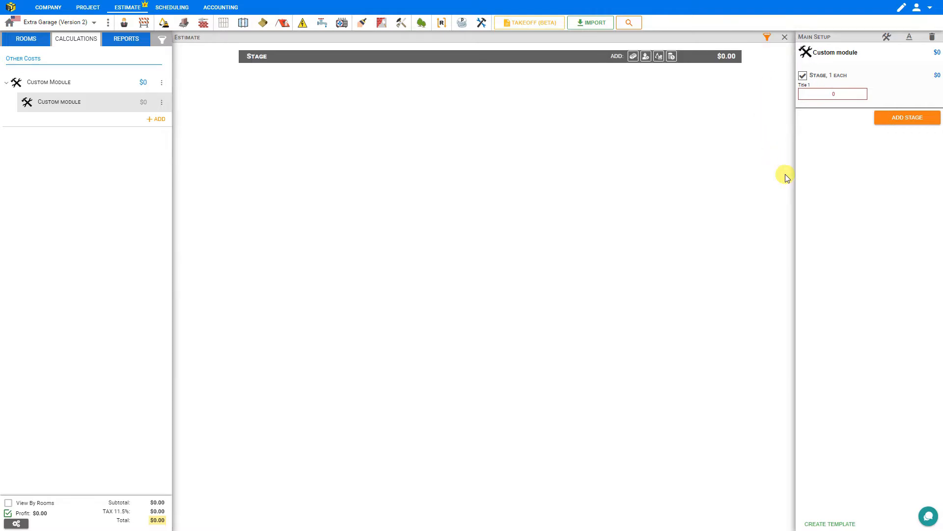
click(785, 37)
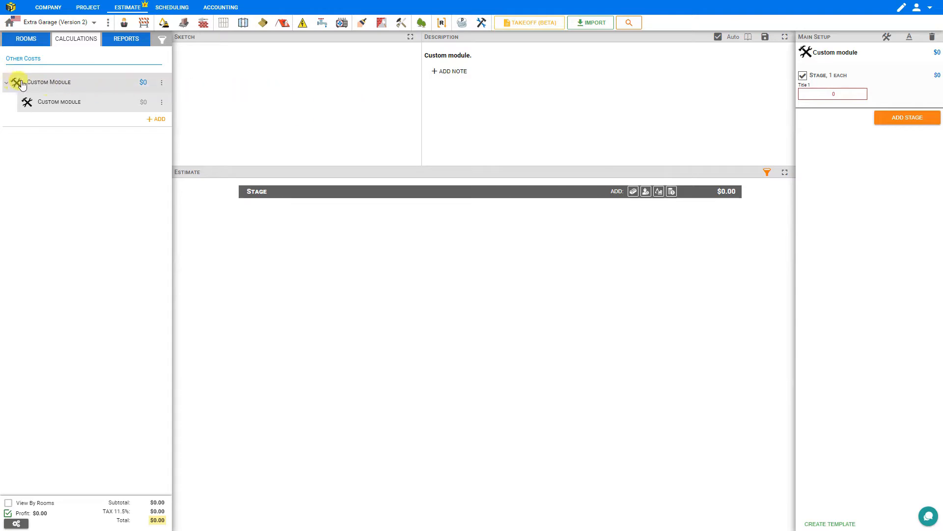
Step: Rename the Custom Module folder in the calculations list as "Outbuildings"
click(162, 83)
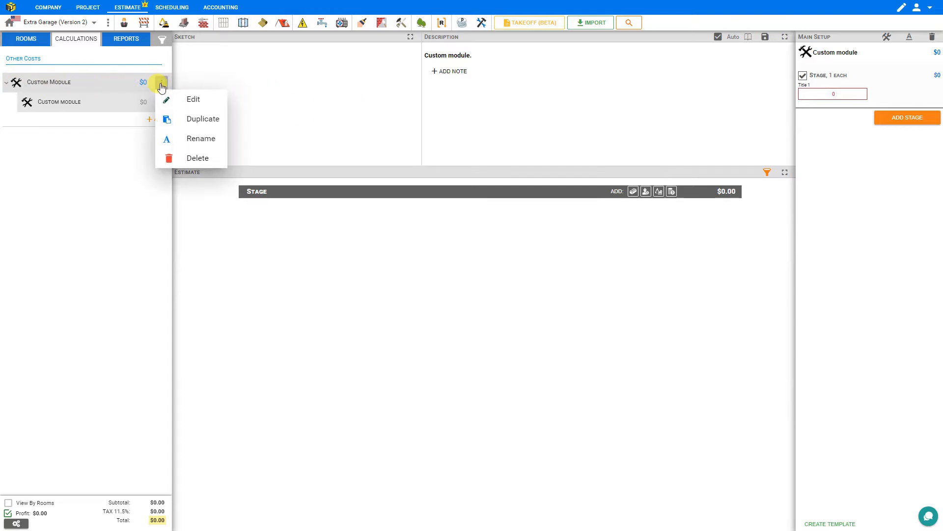
click(193, 139)
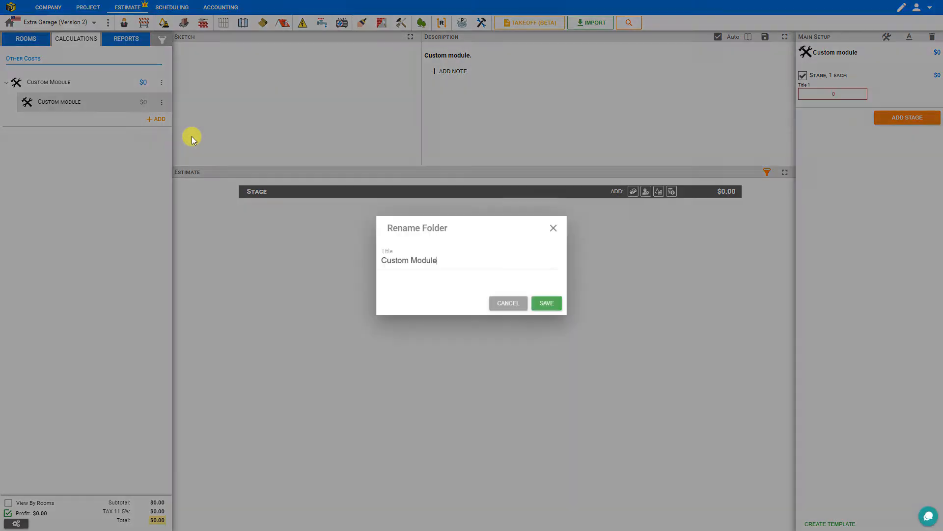
drag(438, 256, 345, 252)
text(Out)
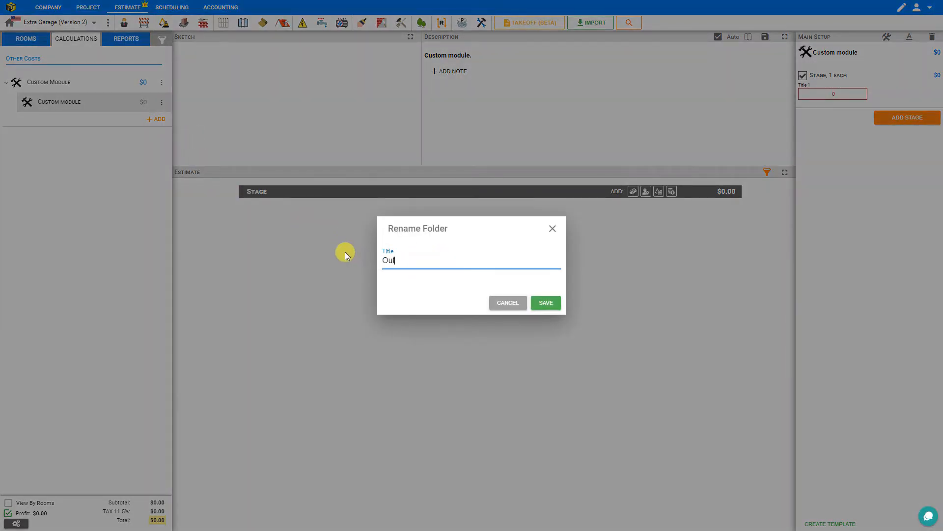
text(bulldings)
click(545, 301)
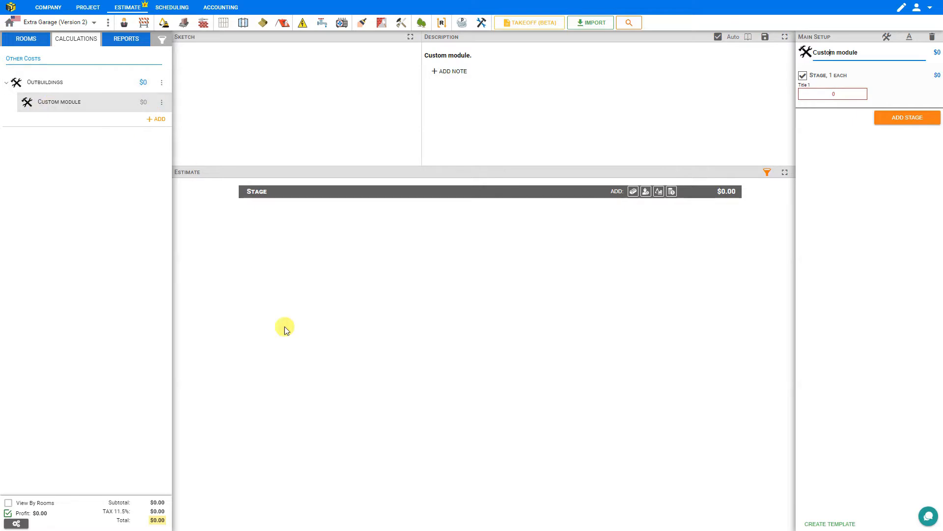
Step: Rename the custom module inside the Outbuildings folder as "Garden Shed (simple)"
click(162, 102)
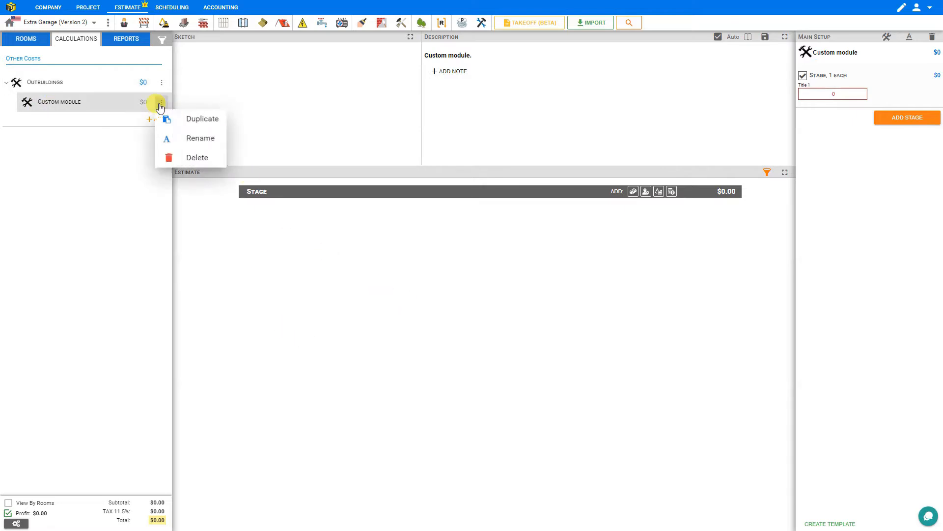
click(328, 357)
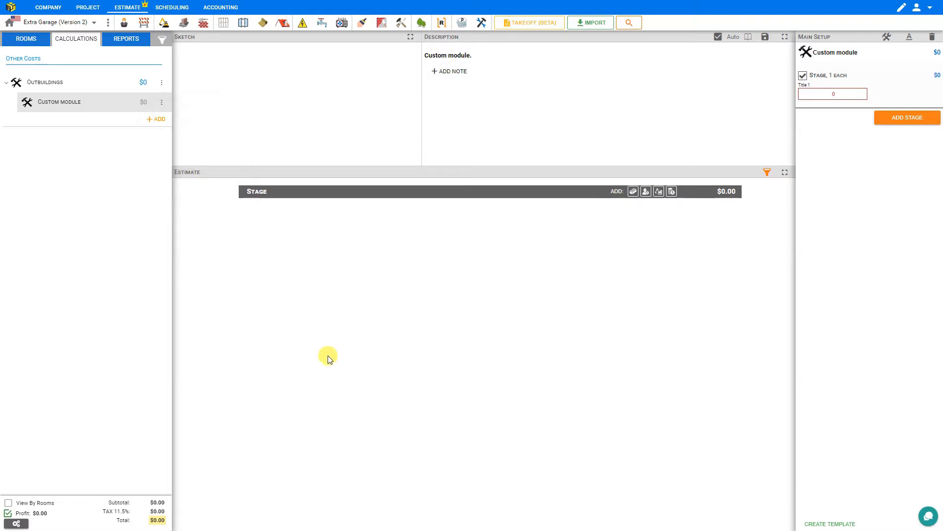
click(835, 53)
text(Gar)
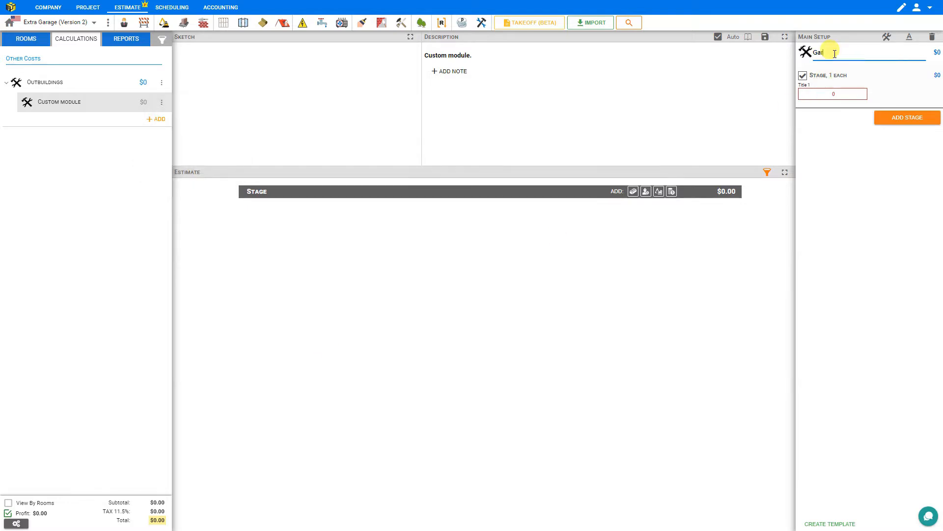
text(den Shed (simple))
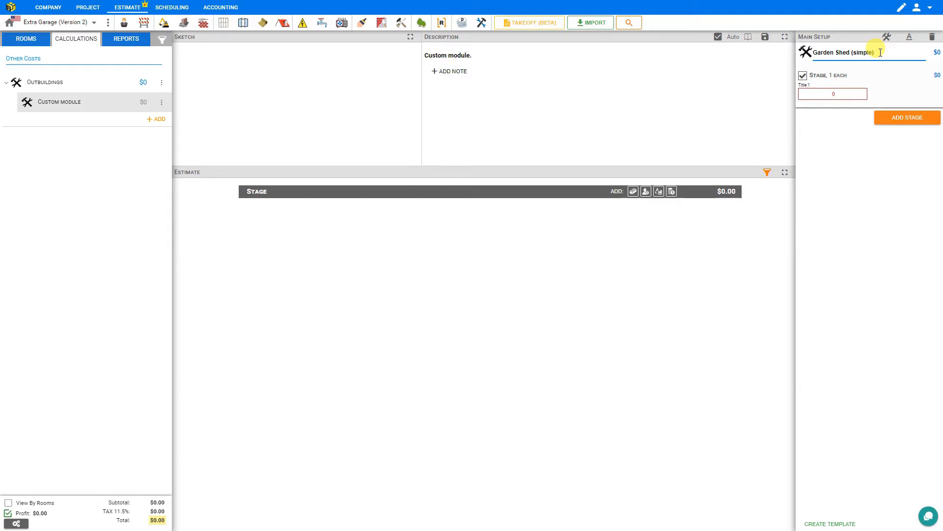
Step: Replace the Garden Shed (simple) module's icon with a shed image chosen from the device
click(806, 52)
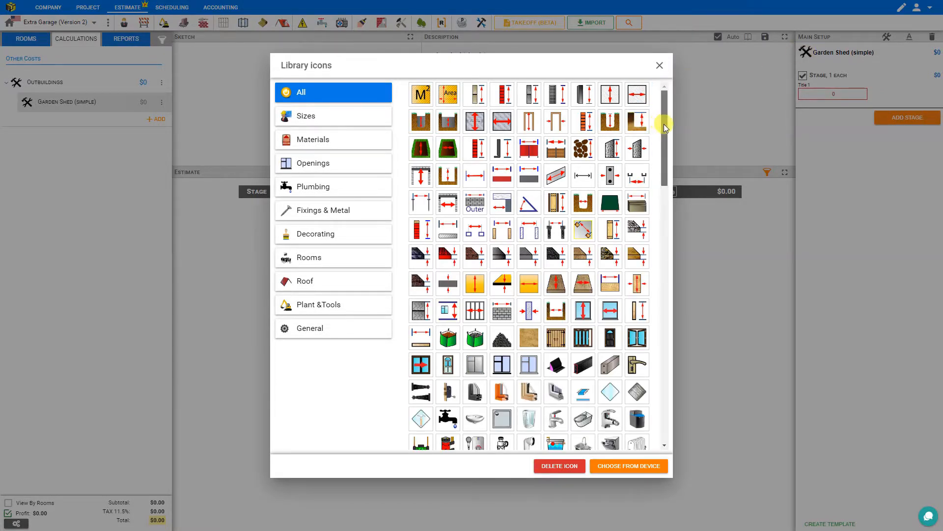
drag(664, 123, 661, 378)
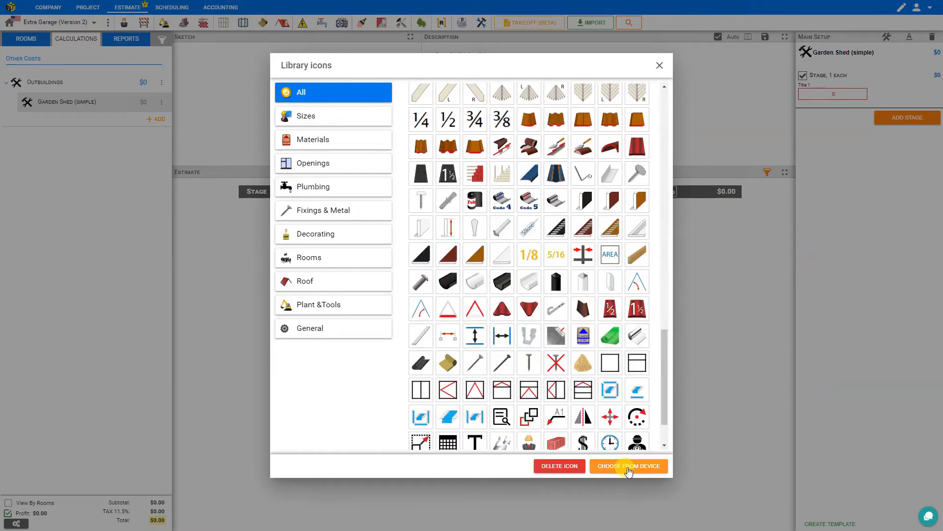
click(629, 471)
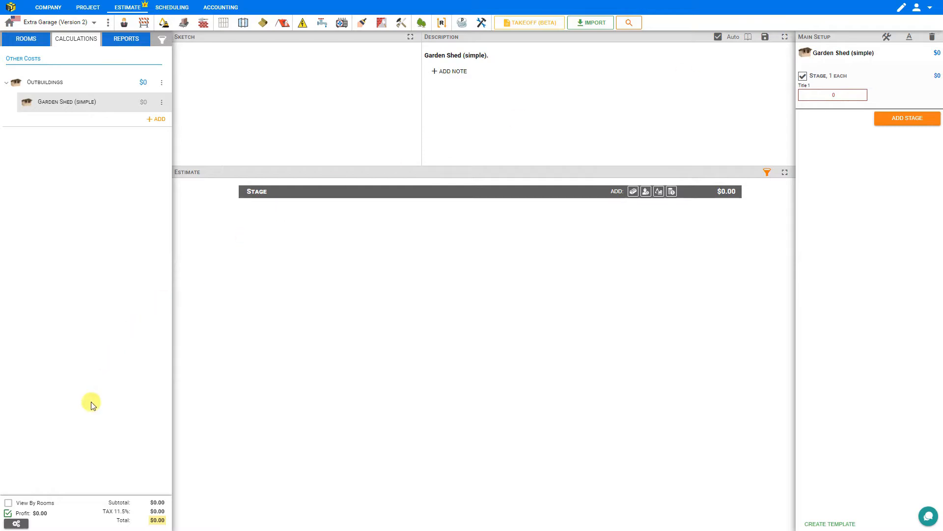
Step: Examine the project details, covering the general information, tax and profit settings, versions and location
click(16, 523)
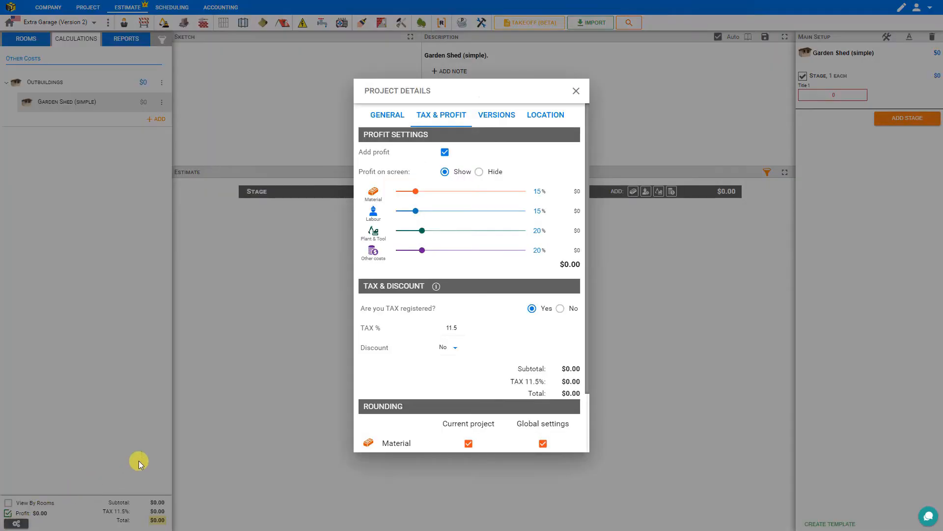
click(378, 116)
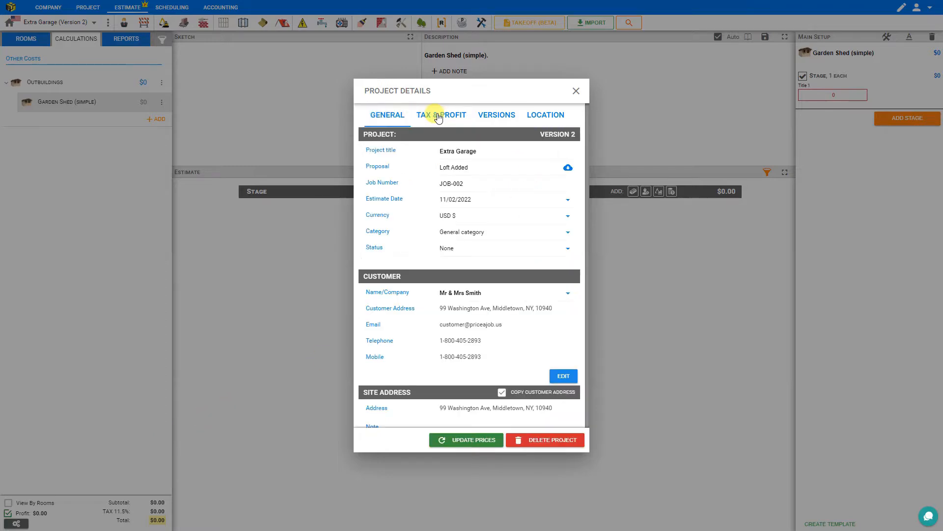
click(432, 115)
click(494, 117)
click(551, 116)
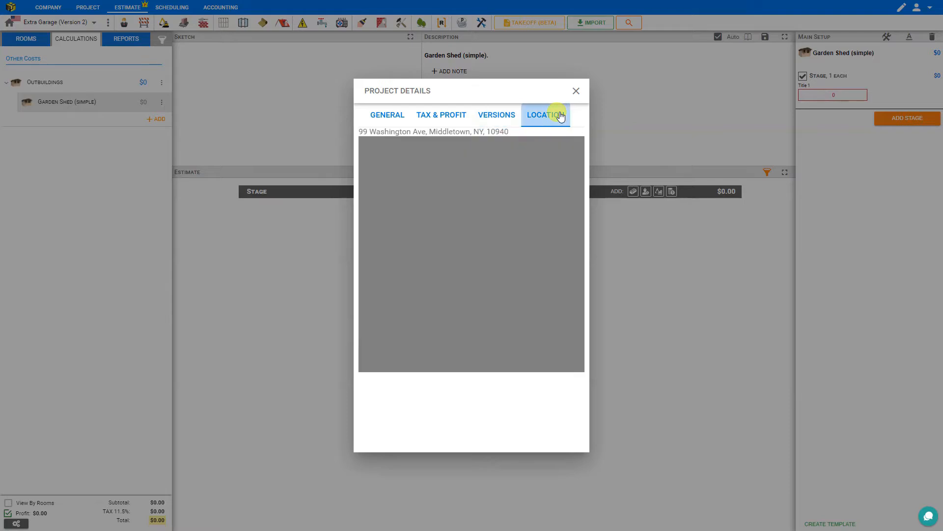
Step: Set the project's material and labour profit margins to 20% each, keeping profit enabled
click(442, 117)
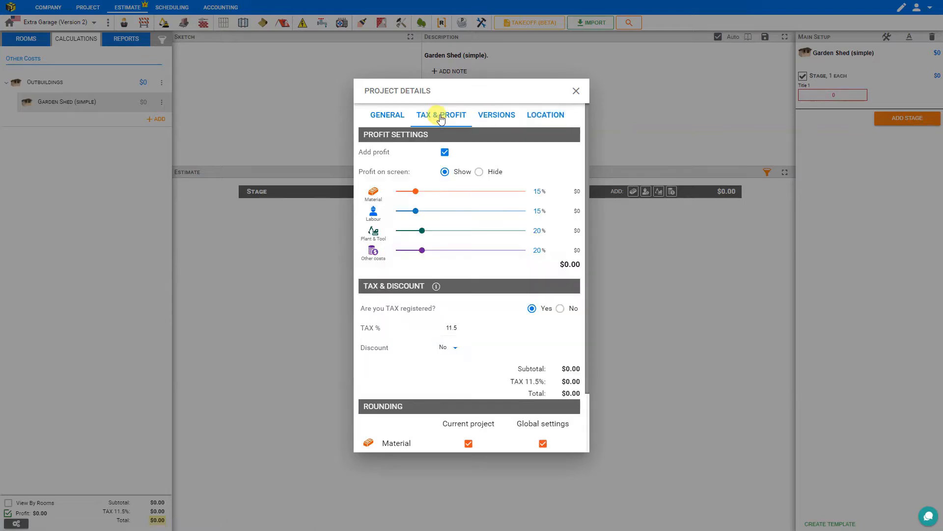
click(445, 153)
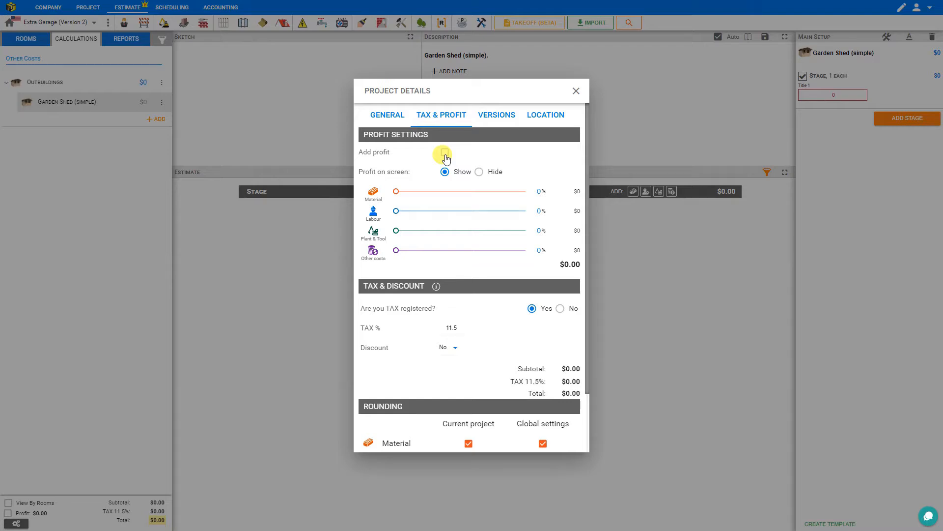
click(445, 154)
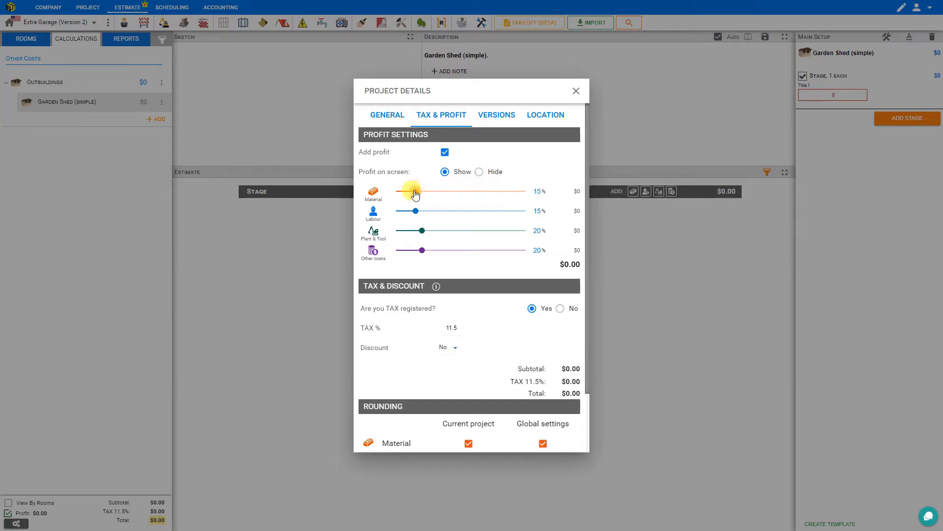
drag(417, 196, 421, 196)
drag(418, 214, 422, 215)
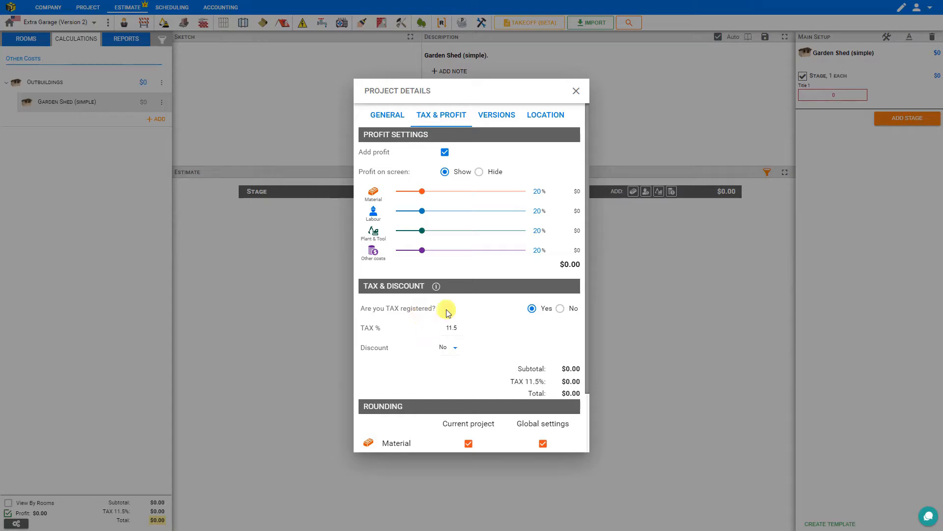
Step: Set the project's tax rate to 15% and keep the company marked as tax registered
click(560, 309)
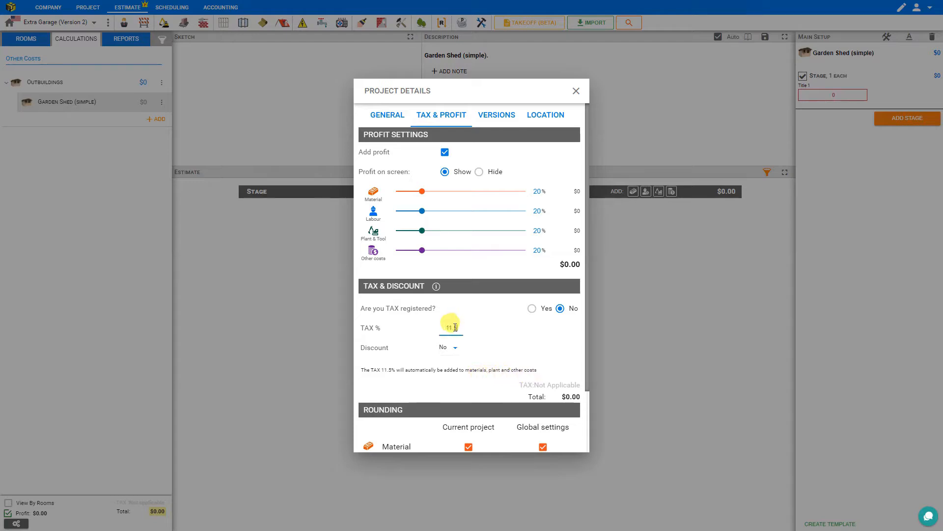
drag(455, 328, 438, 331)
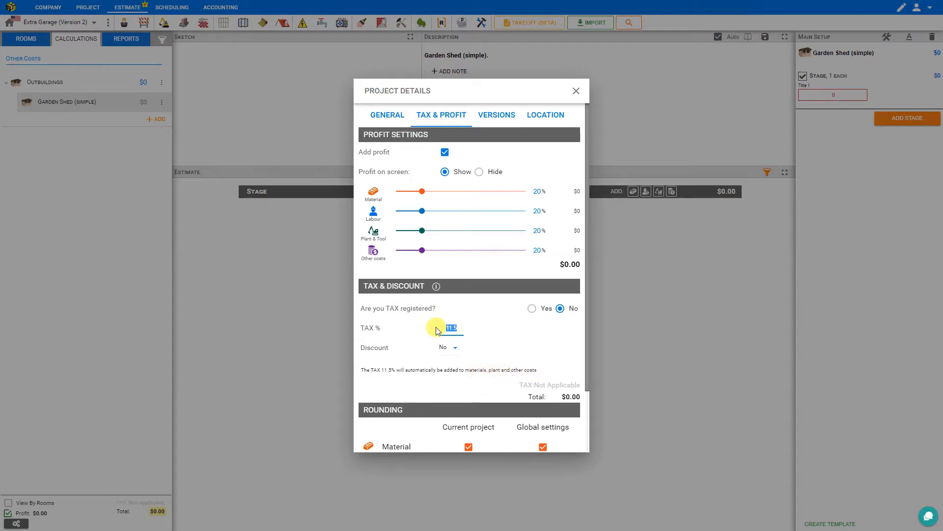
text(15)
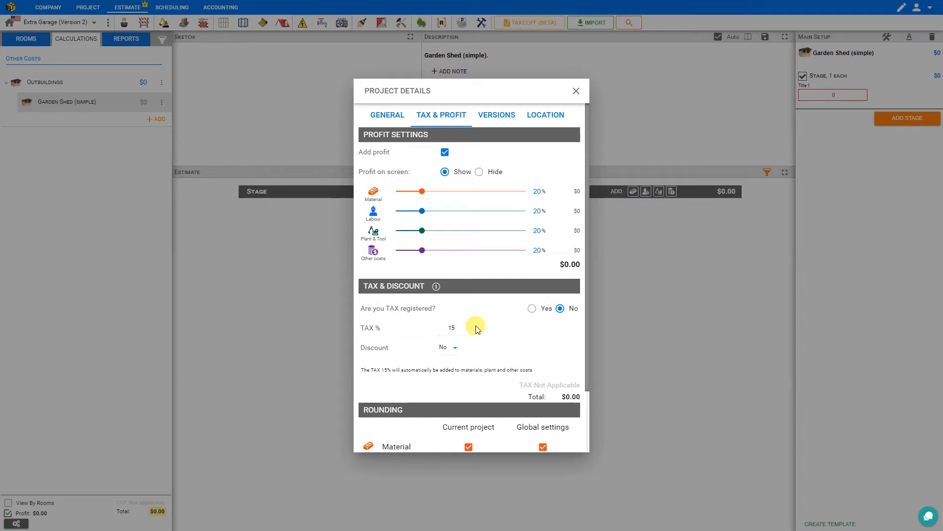
click(531, 308)
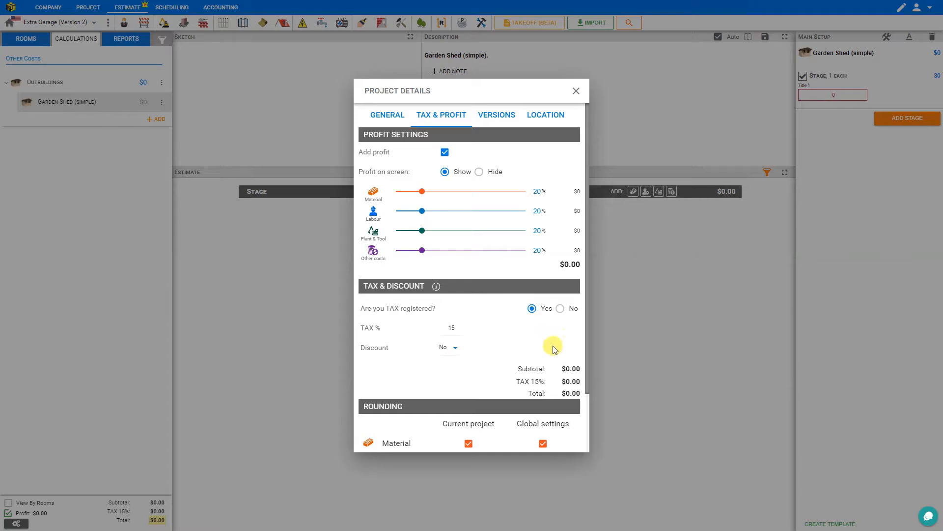
Step: Examine the discount types and rounding settings, close the project details and keep profit included in the estimate
click(457, 352)
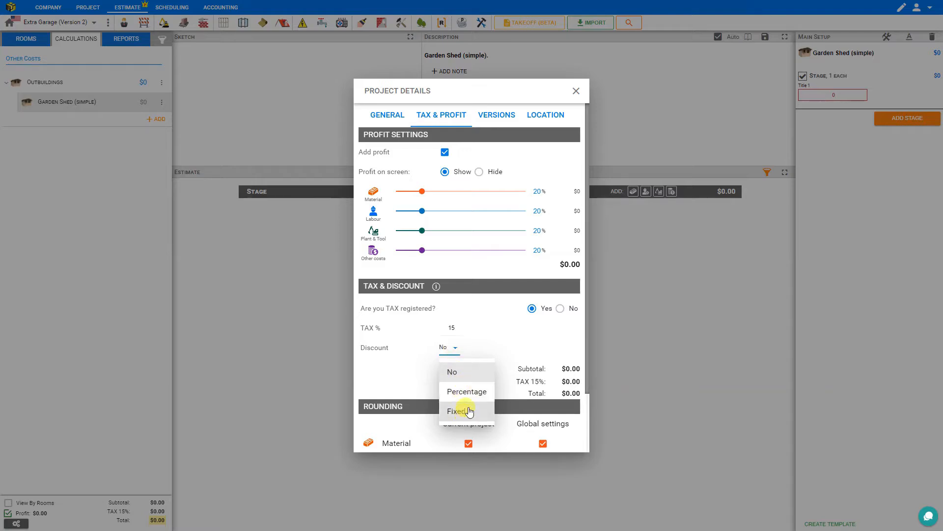
click(490, 347)
scroll(490, 347, down, 2)
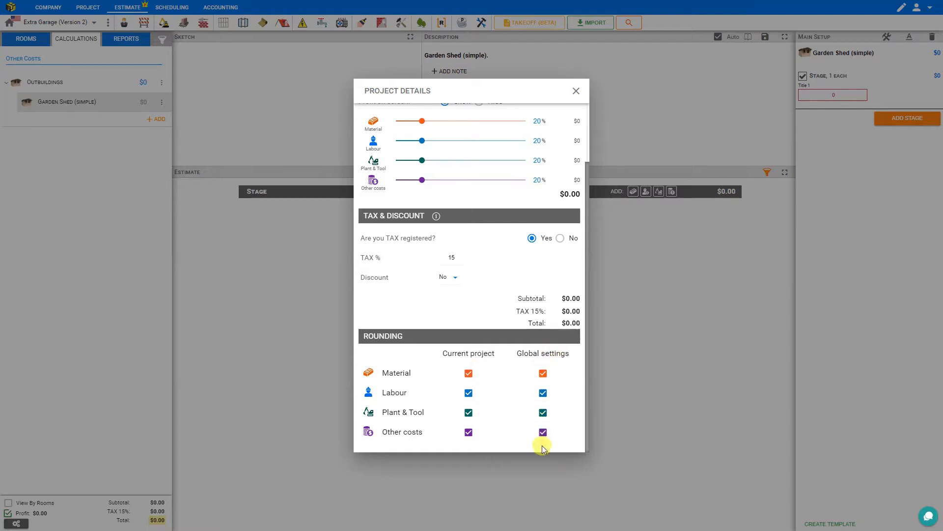
click(575, 92)
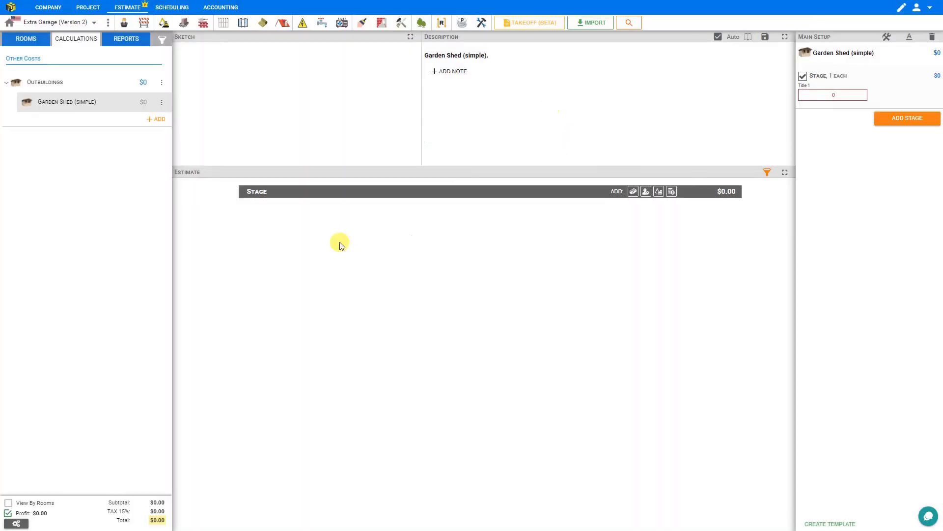
click(8, 515)
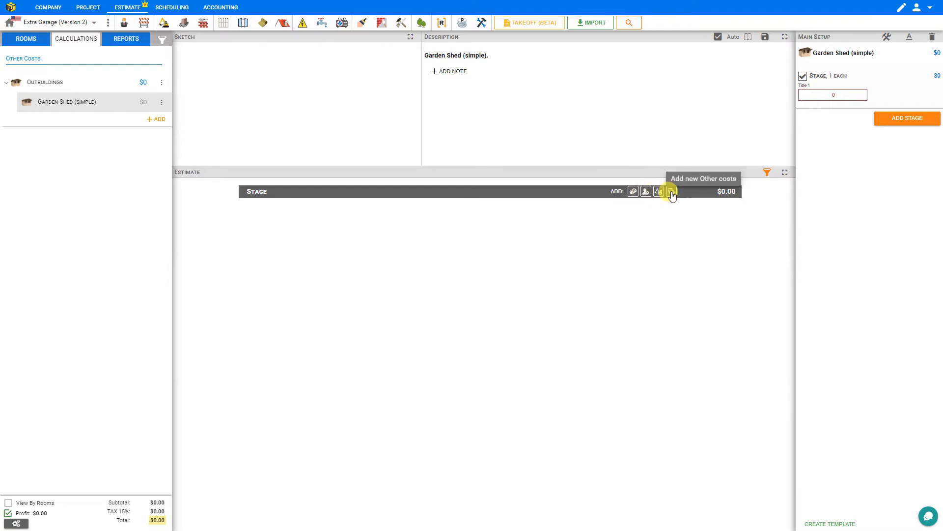
Step: Add a material line named "Garden Shed 1800 x 3600mm" to the stage and set its price to 1000
click(633, 191)
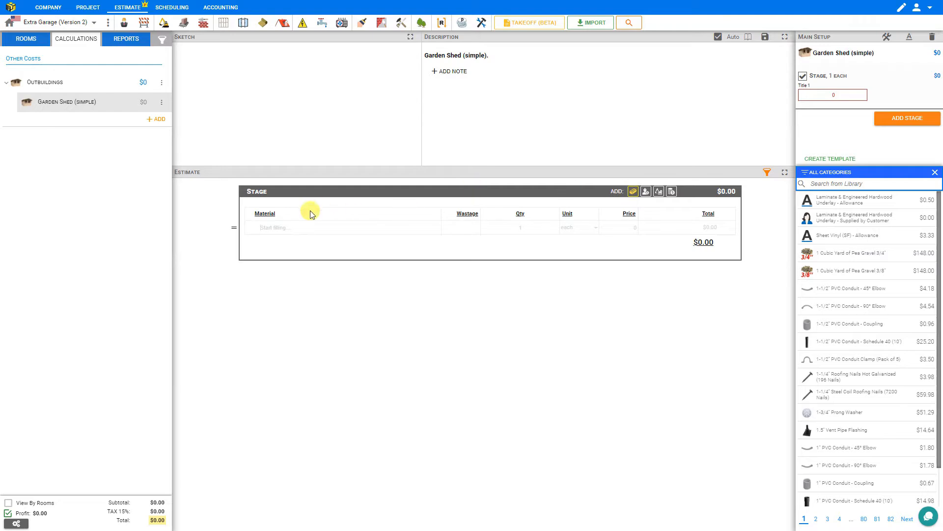
click(265, 228)
text(Garden Shed 1800 x 3600mm)
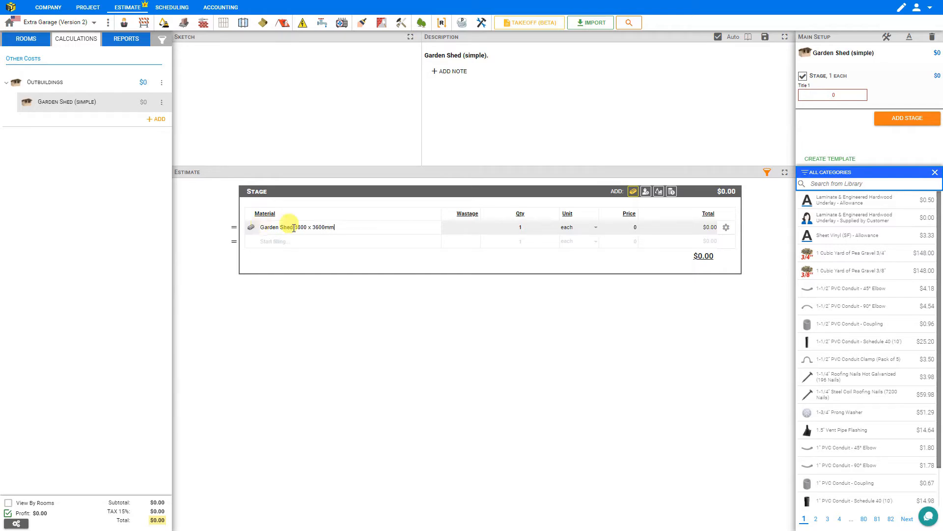
click(627, 226)
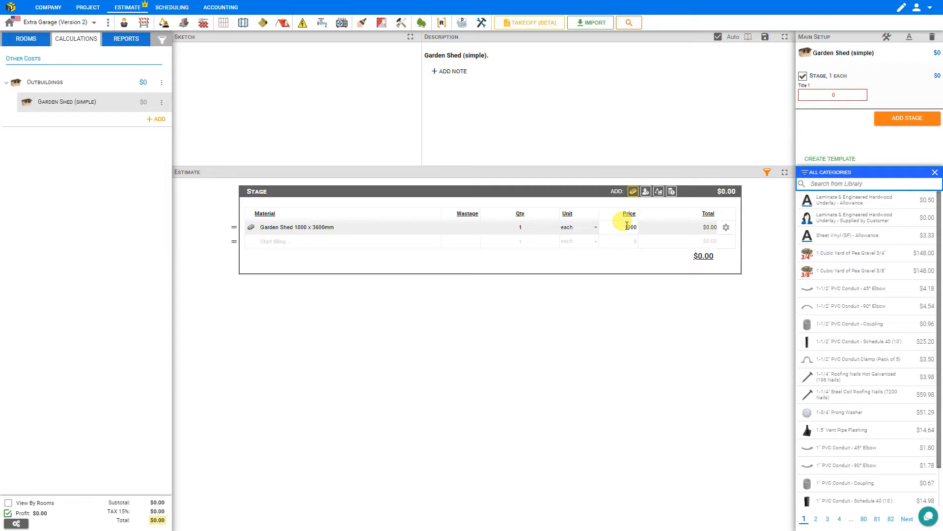
text(1000)
Step: Search the material library for "patio" and add the 23"X23" Patio Stone Slab Natural to the stage
click(332, 243)
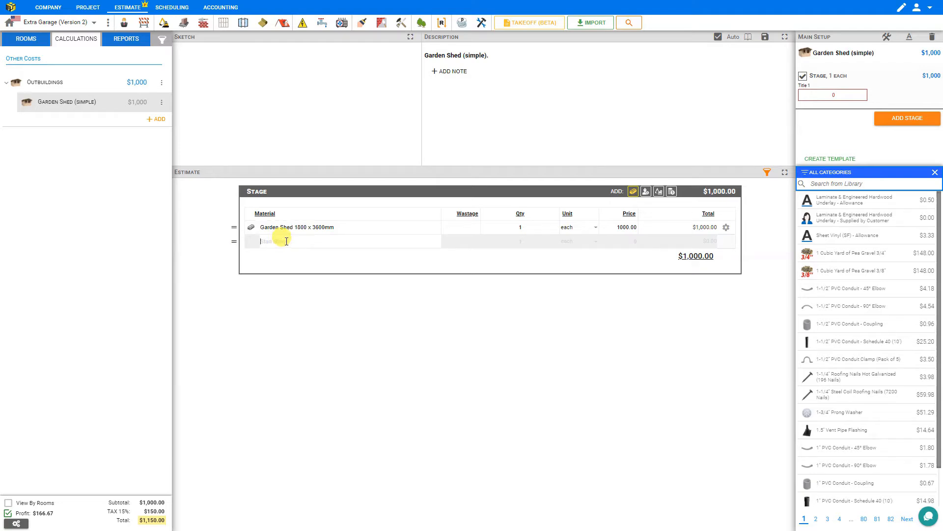
click(837, 184)
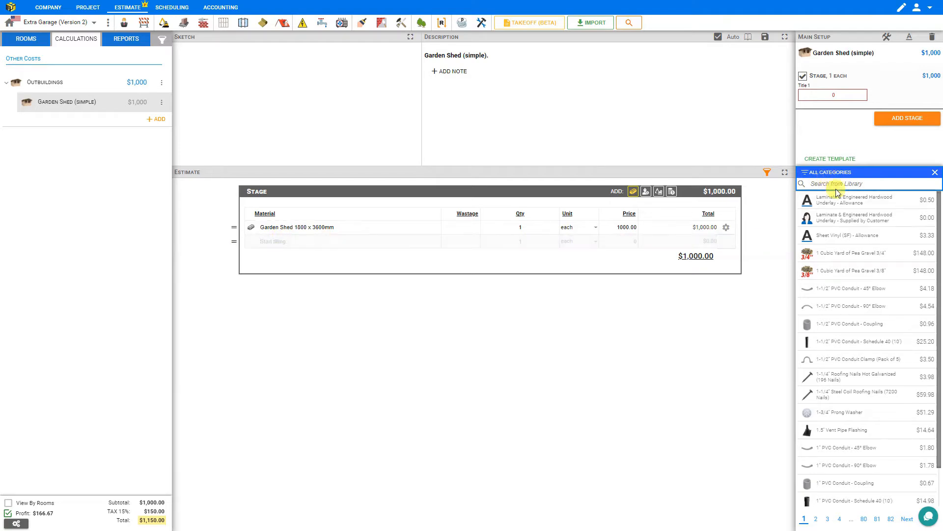
text(patio)
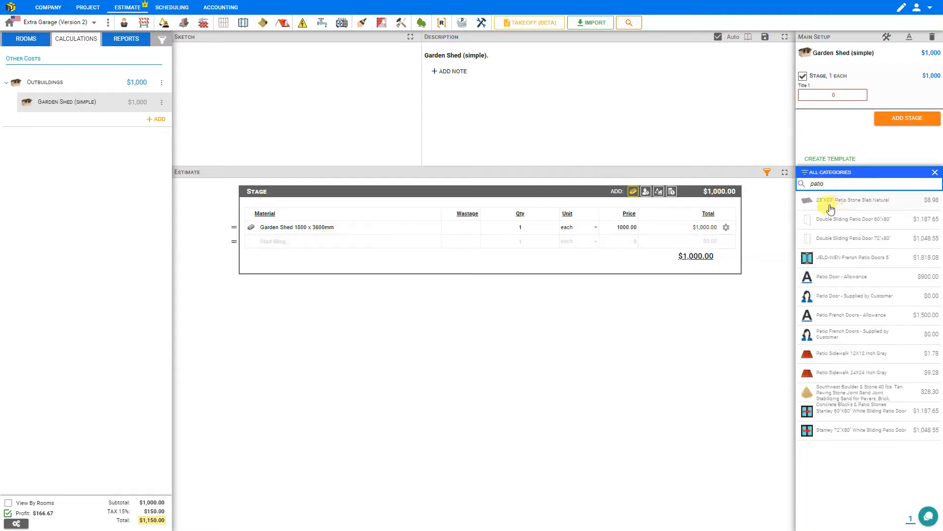
click(869, 206)
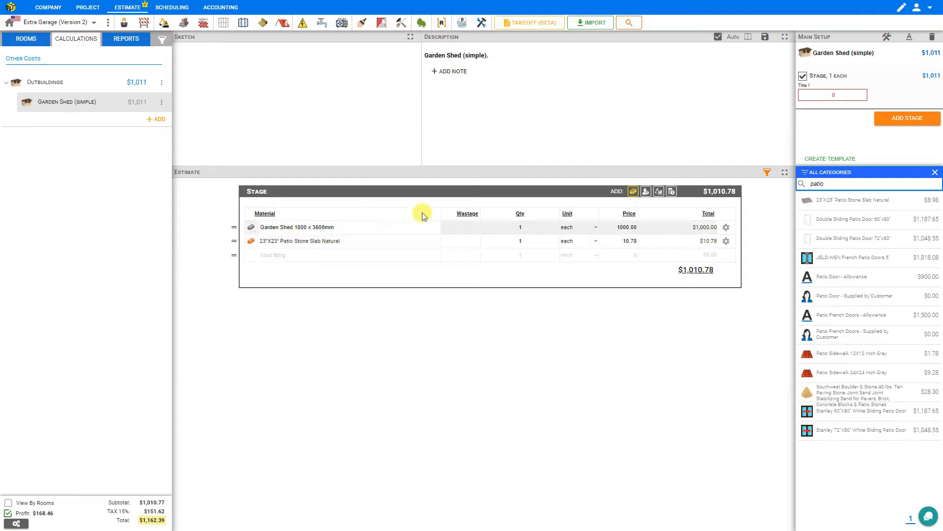
Step: Search the material library for "sand" and add the Sand (Cubic Yard) Bulk Bag to the stage
click(633, 193)
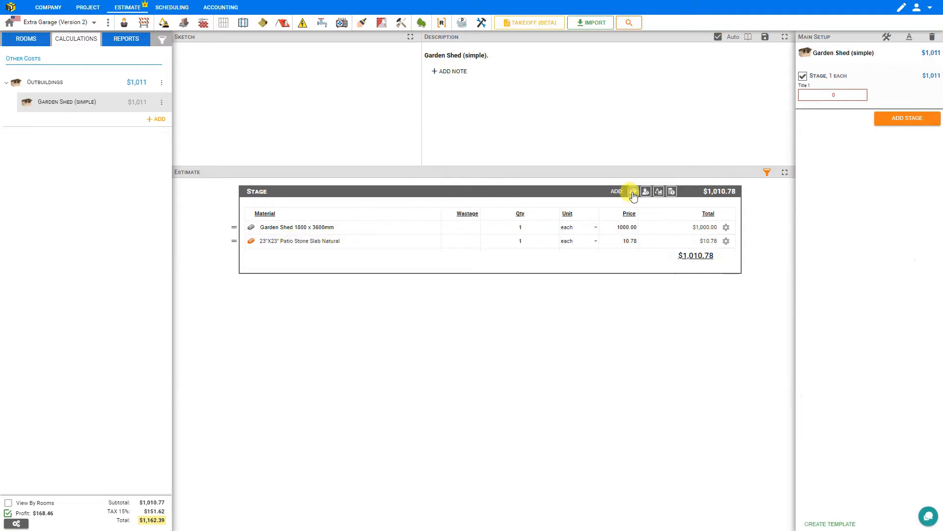
click(828, 183)
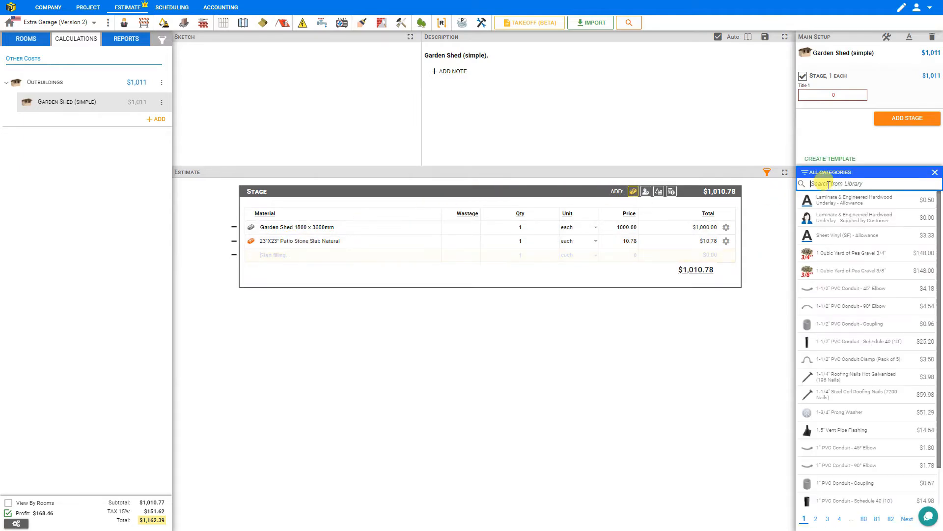
text(sand)
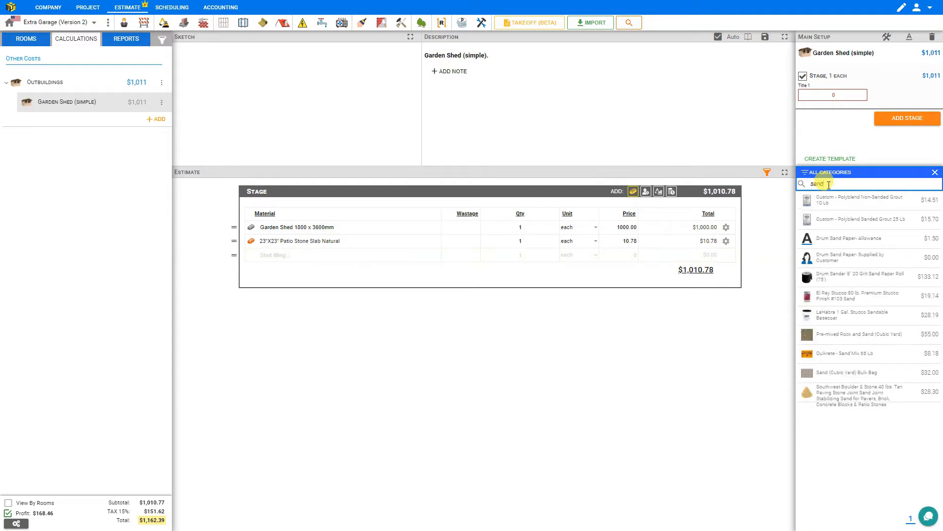
click(858, 376)
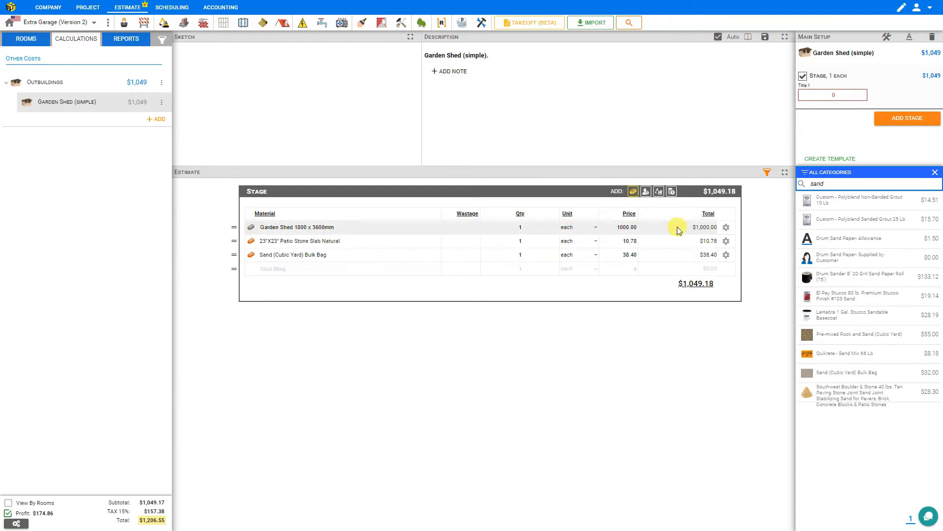
Step: Save the Garden Shed 1800 x 3600mm material to the library under the Landscaping category
click(726, 227)
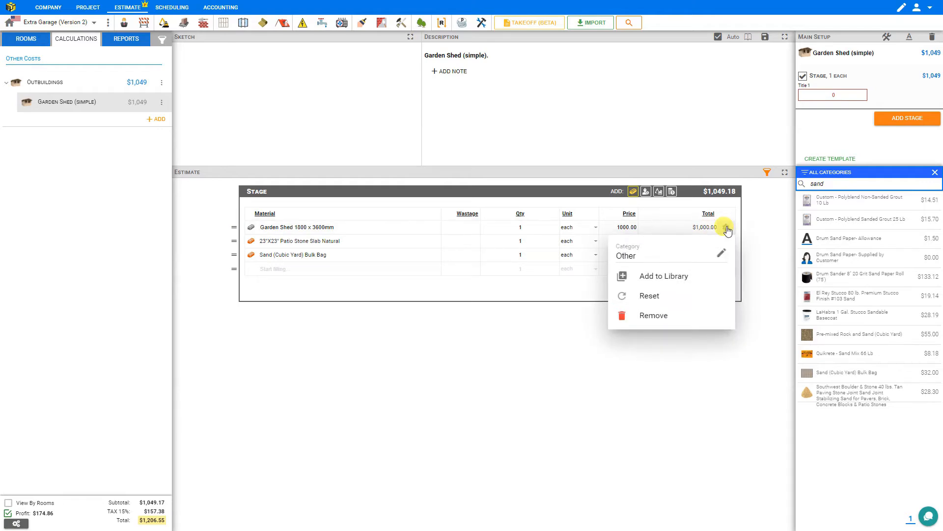
click(660, 280)
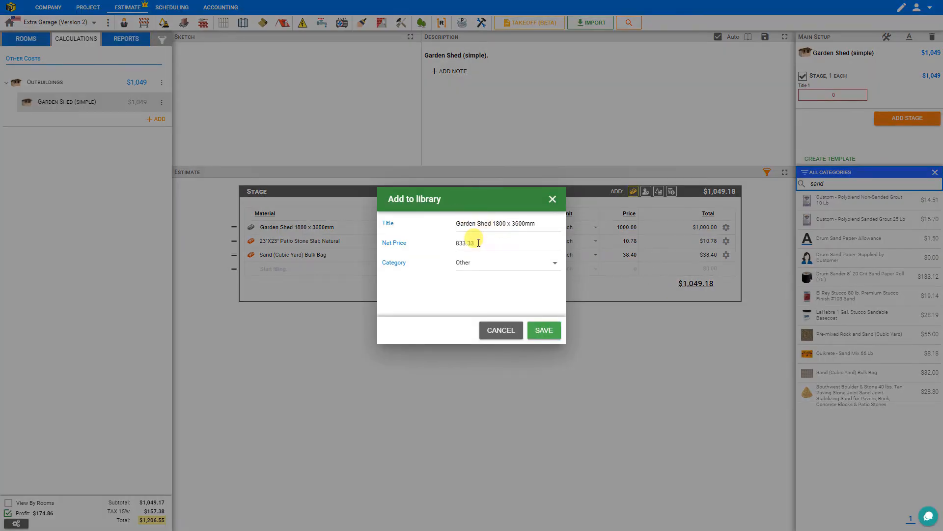
click(493, 266)
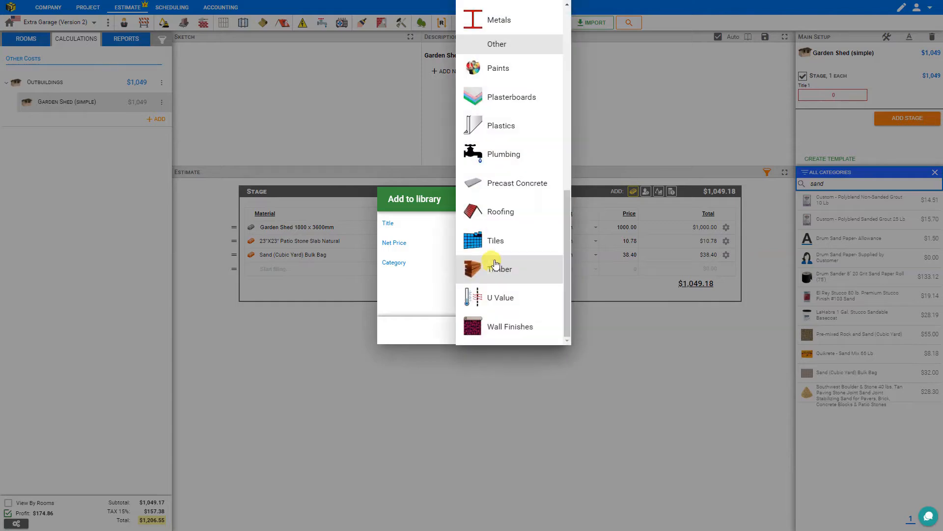
scroll(560, 263, up, 5)
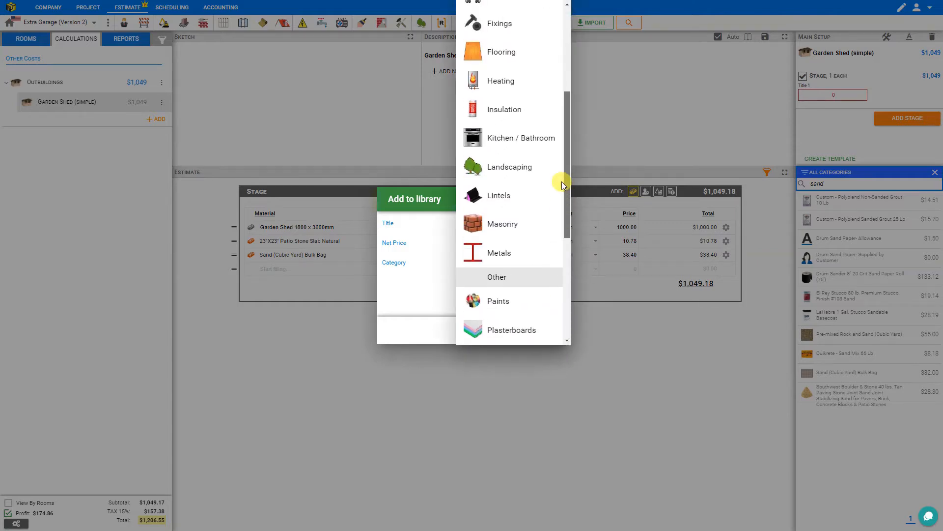
click(511, 171)
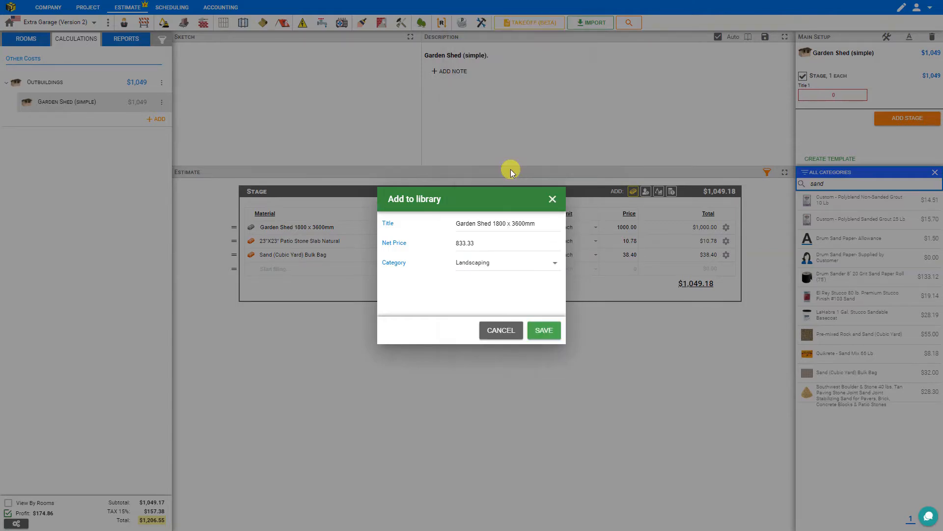
click(544, 331)
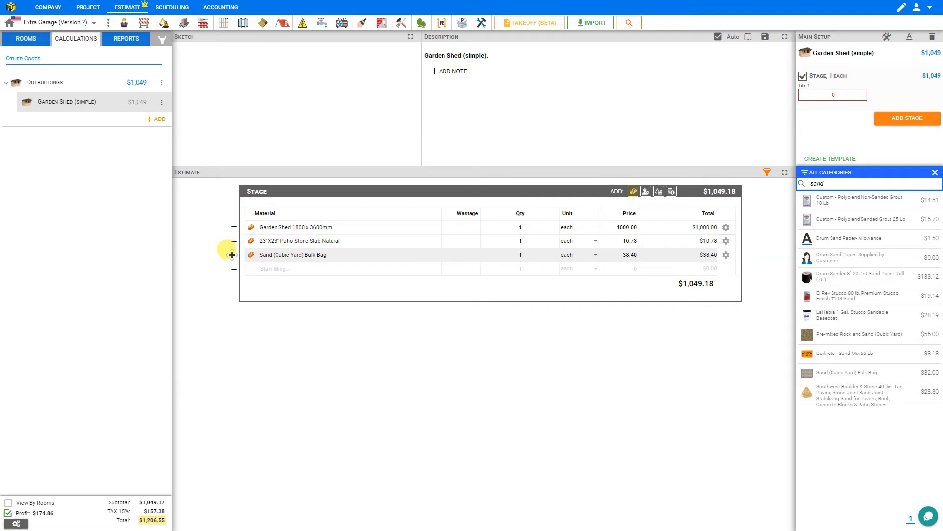
Step: Override the Sand (Cubic Yard) Bulk Bag's price with 25 and reset the line to its library price
mouse_move(232, 254)
mouse_down()
mouse_move(231, 229)
mouse_move(231, 242)
mouse_up()
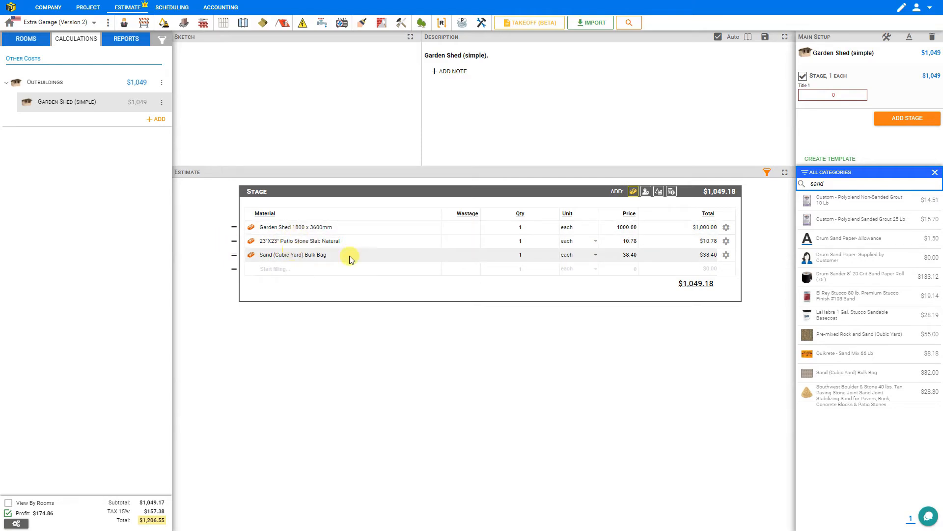
click(637, 256)
text(25)
key(Return)
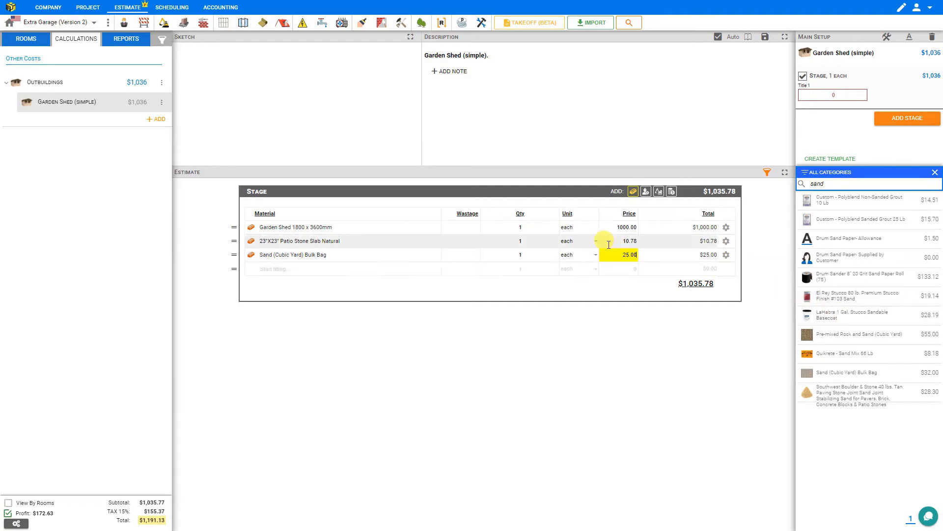
click(726, 256)
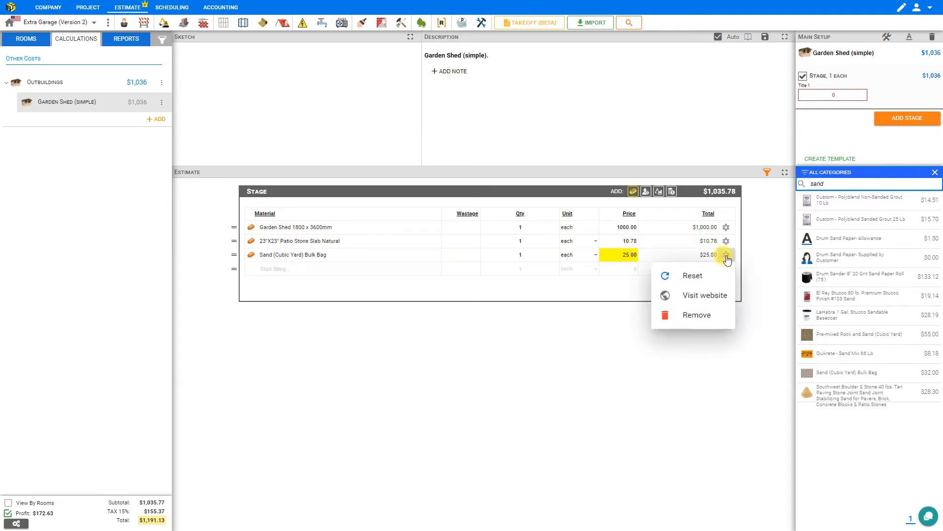
click(694, 274)
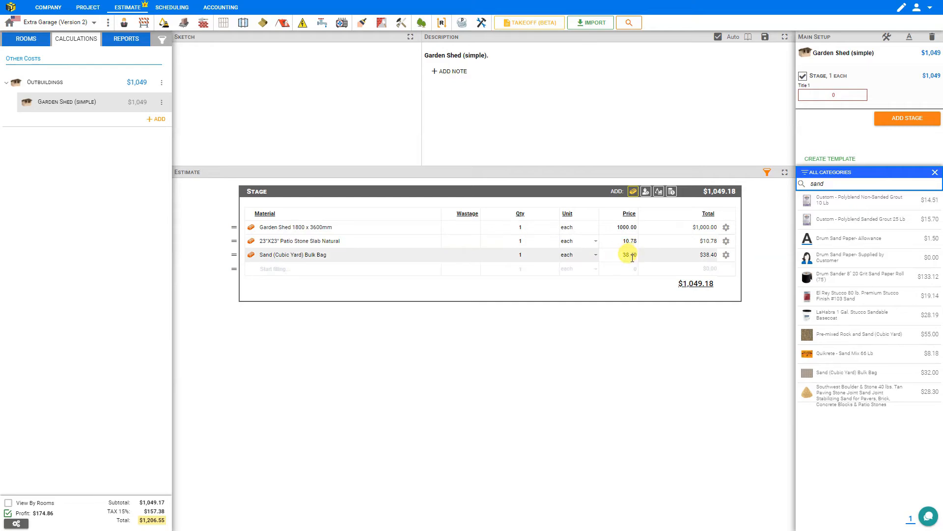
Step: Visit the supplier's website for the Sand (Cubic Yard) Bulk Bag, examine the product page and return to the estimate
click(727, 254)
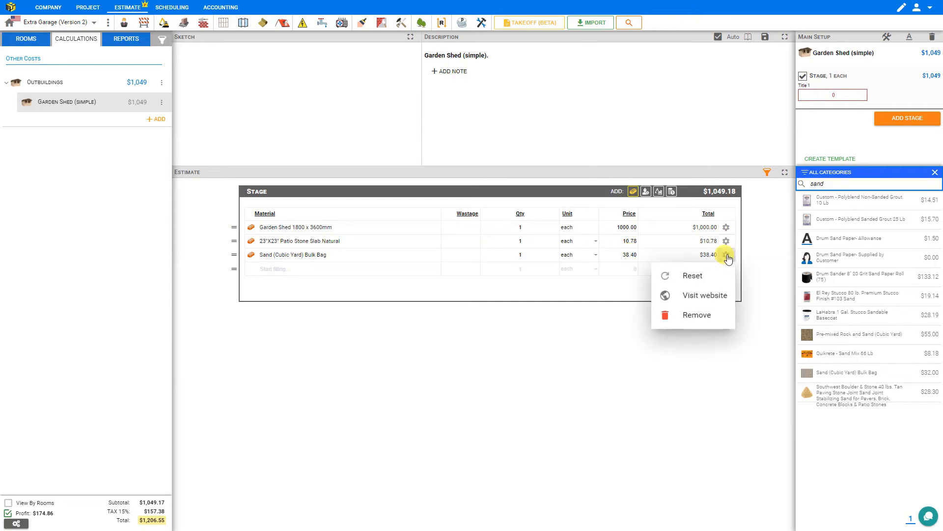
click(722, 296)
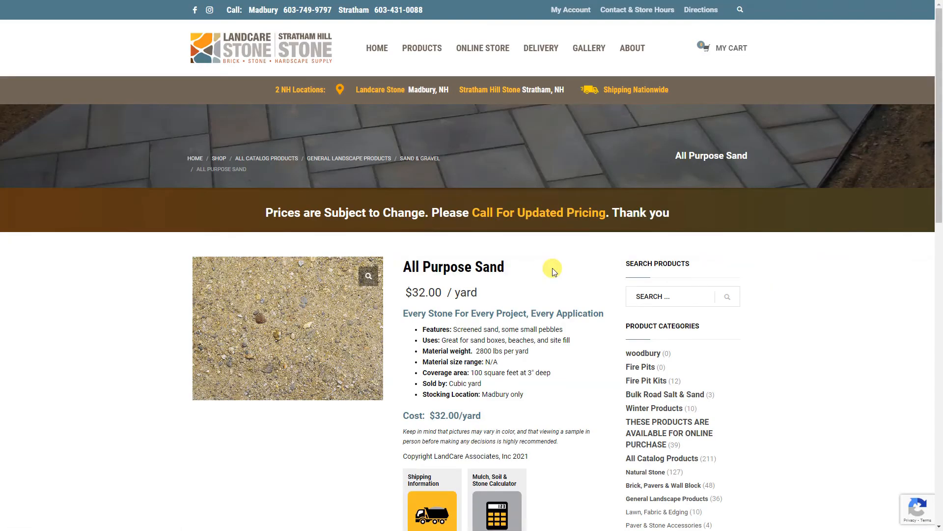
scroll(549, 271, down, 7)
scroll(549, 273, up, 7)
key(ctrl+w)
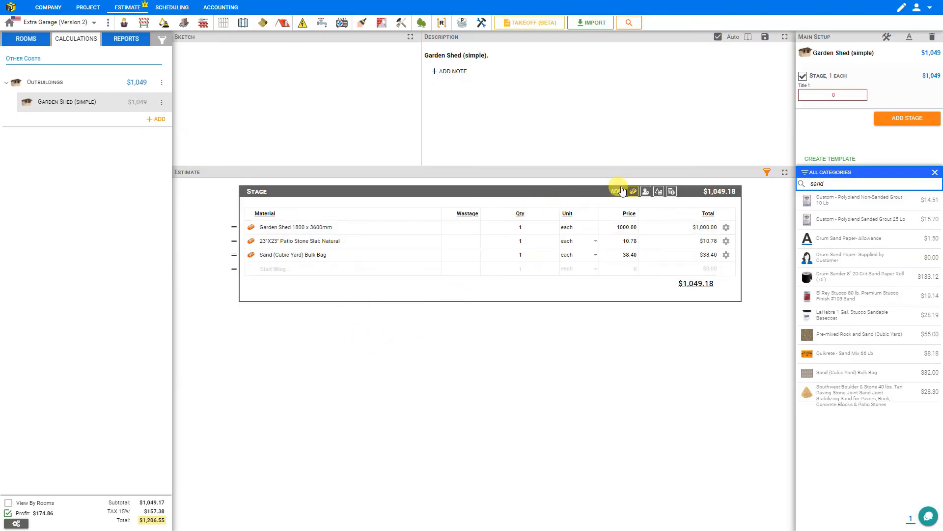
Step: Add a labour line "Install garden shed" to the stage with 5 hours and General Labourer as the tradesperson
click(646, 193)
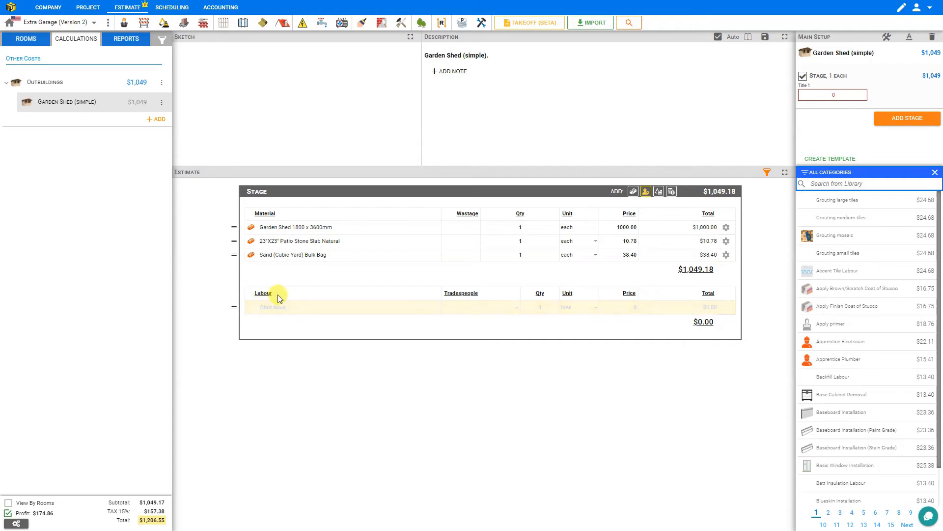
click(274, 307)
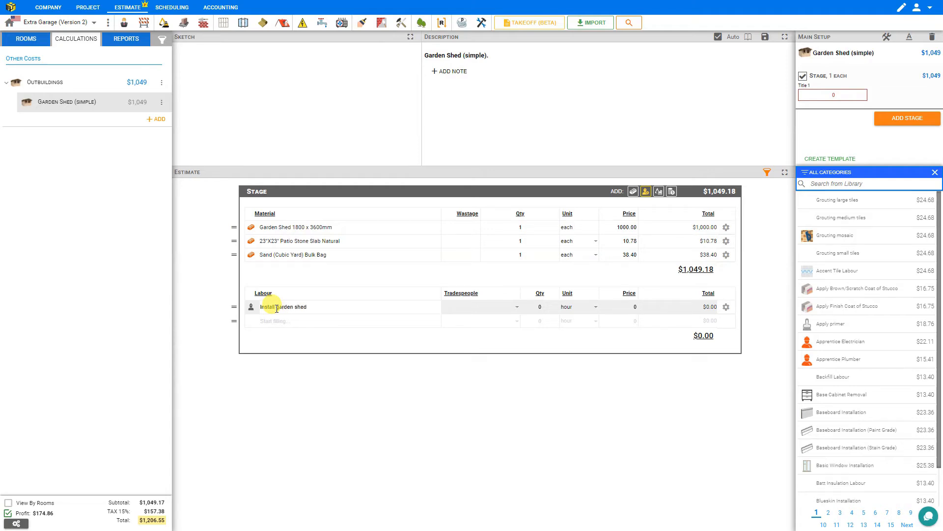
click(541, 305)
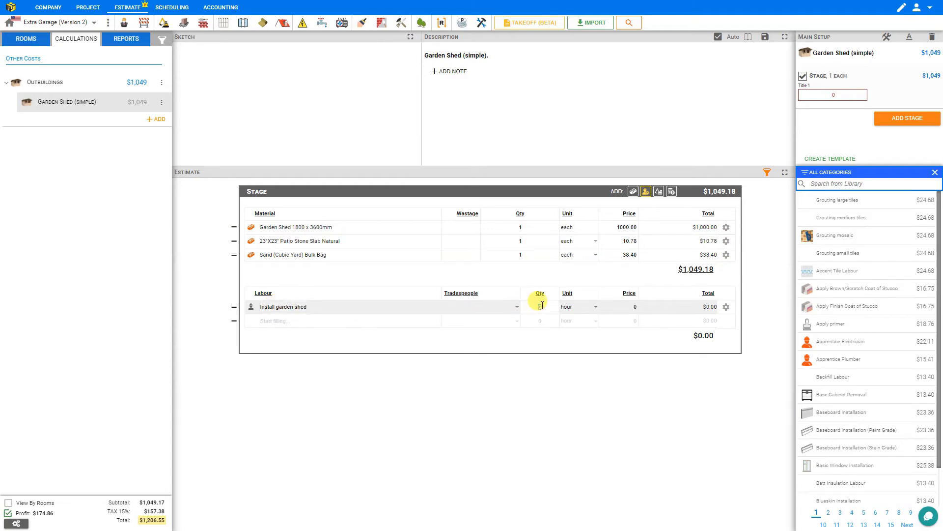
click(516, 309)
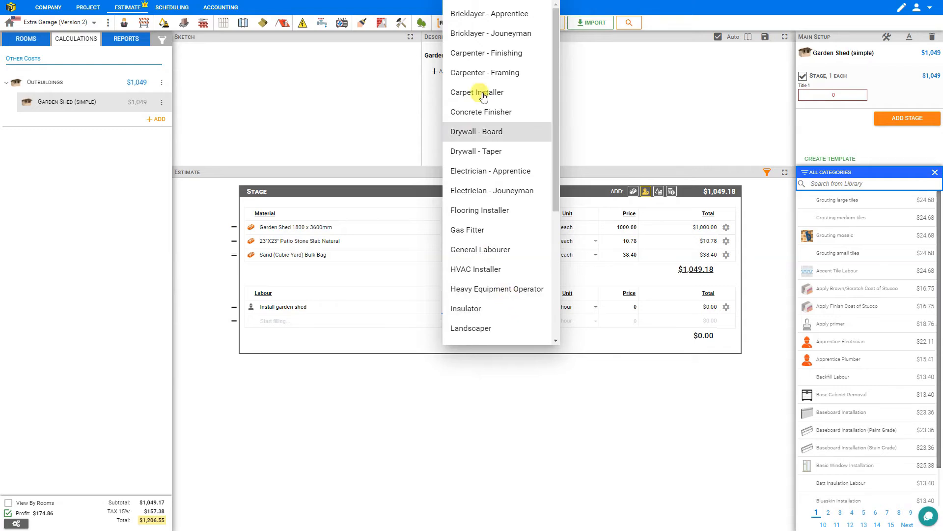
drag(556, 87, 549, 130)
click(492, 161)
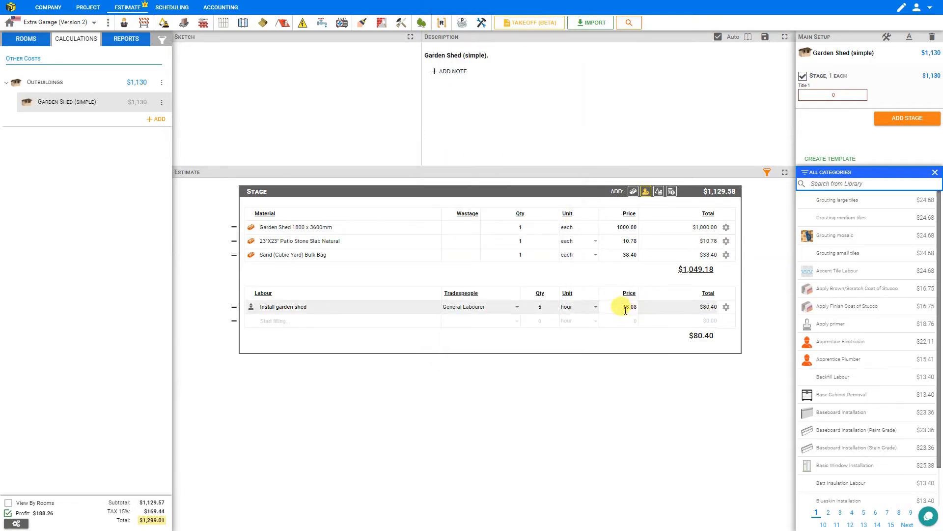
Step: Try Carpenter - Framing as the tradesperson for the shed installation and switch back to General Labourer
click(517, 311)
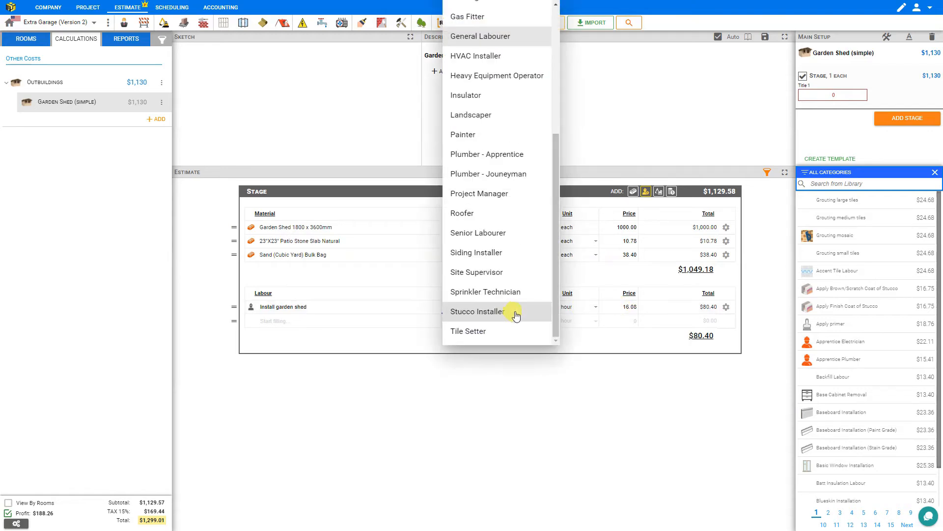
scroll(507, 126, up, 4)
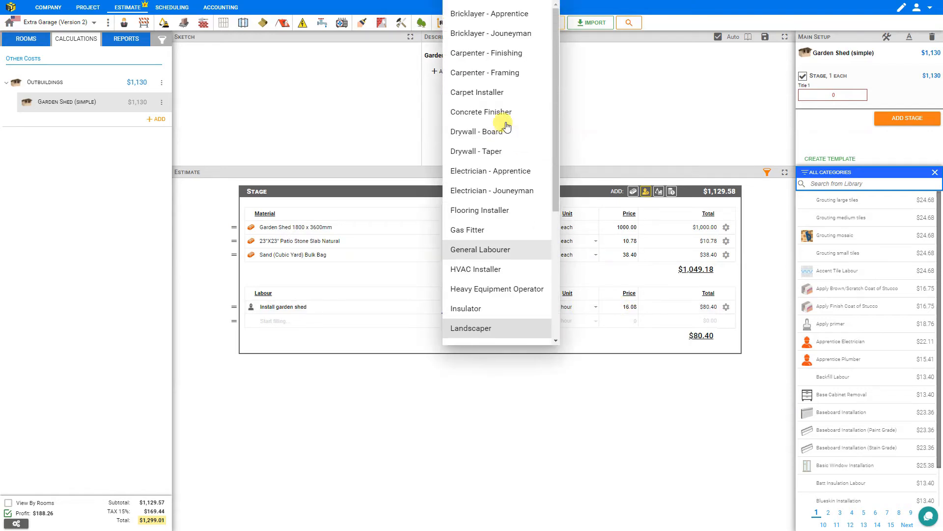
click(486, 72)
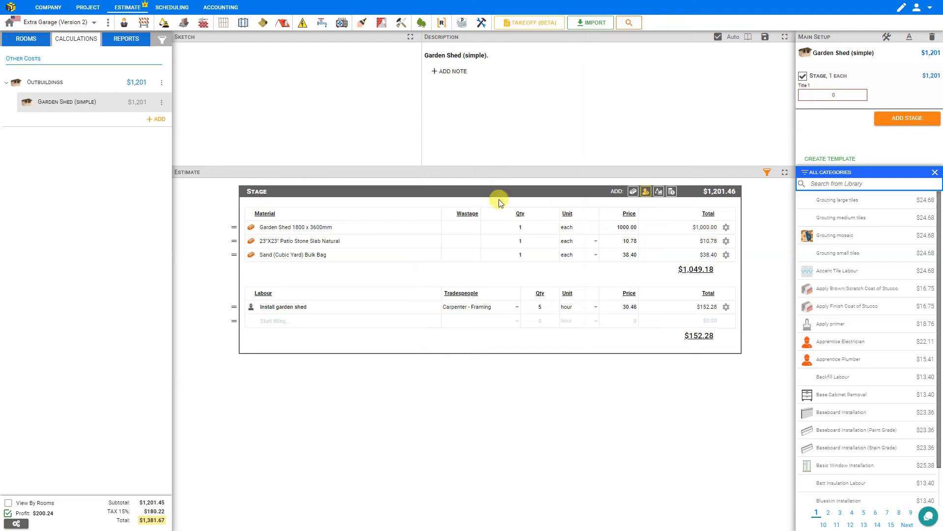
click(519, 312)
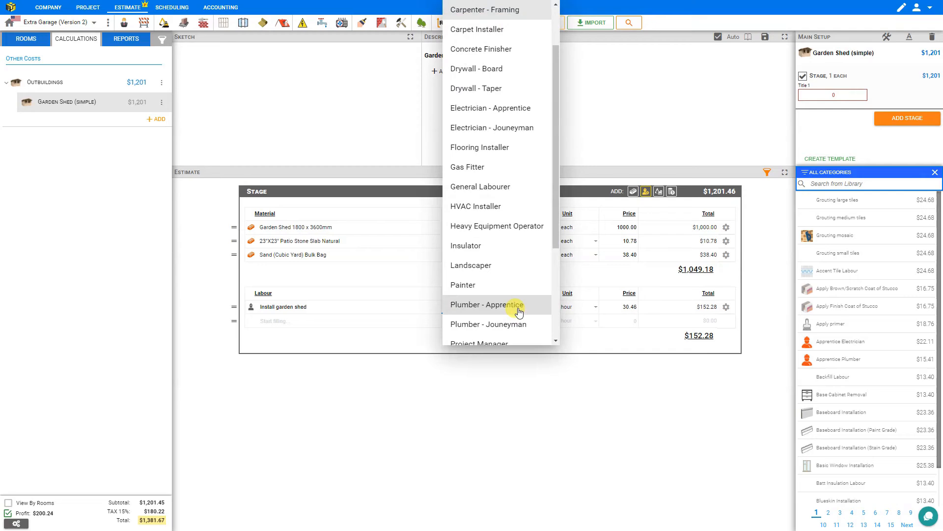
click(494, 189)
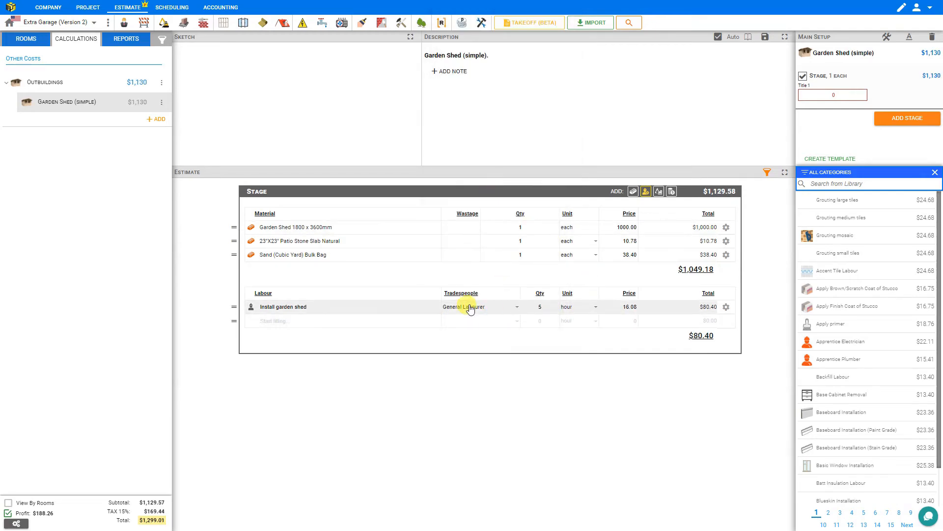
Step: Open the company's tradespeople rates and examine the recommended, default and project rates listed for each trade
click(47, 7)
click(46, 30)
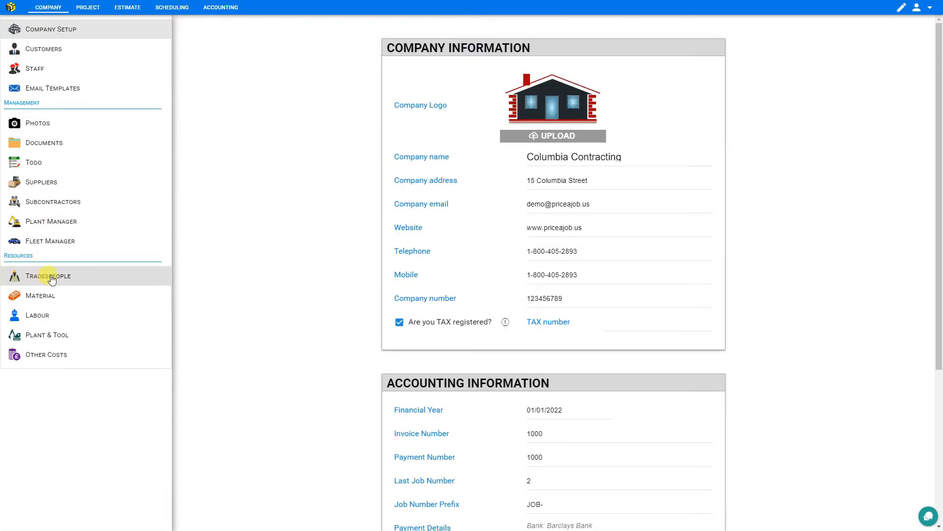
click(52, 278)
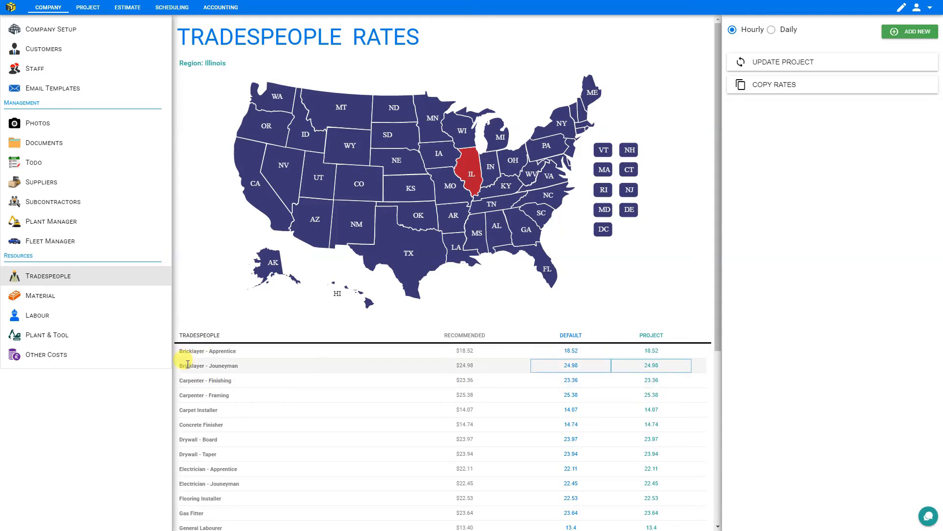
scroll(213, 358, down, 1)
scroll(213, 357, down, 5)
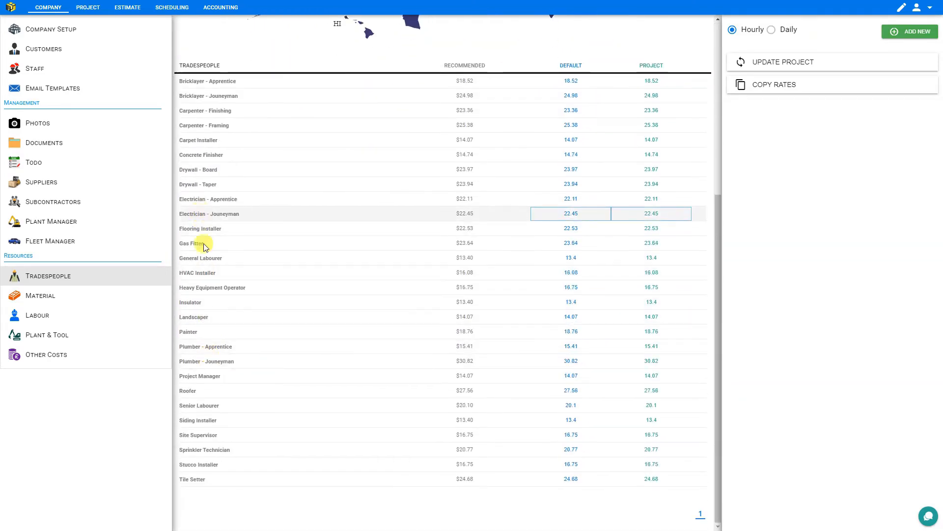
scroll(437, 383, up, 5)
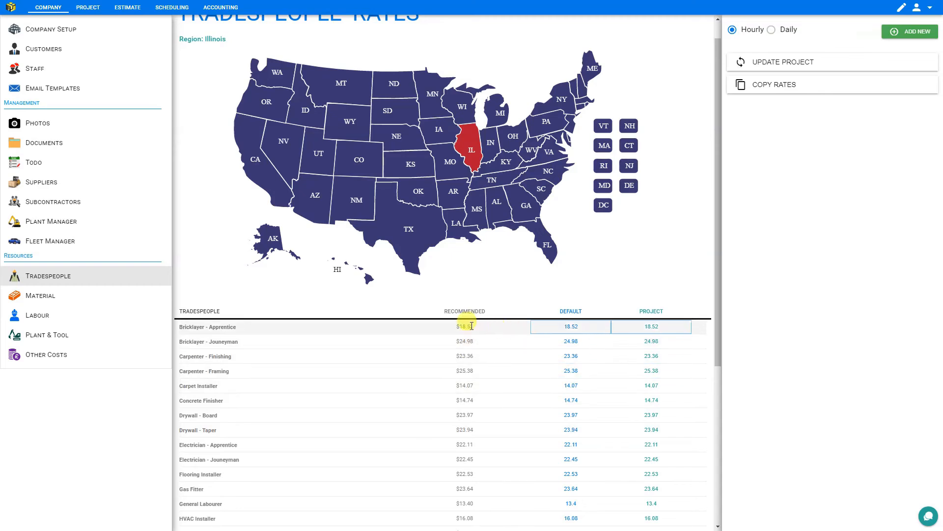
Step: Compare the recommended tradespeople rates for Pennsylvania, Georgia and California, and set the region back to Illinois
click(541, 125)
click(527, 202)
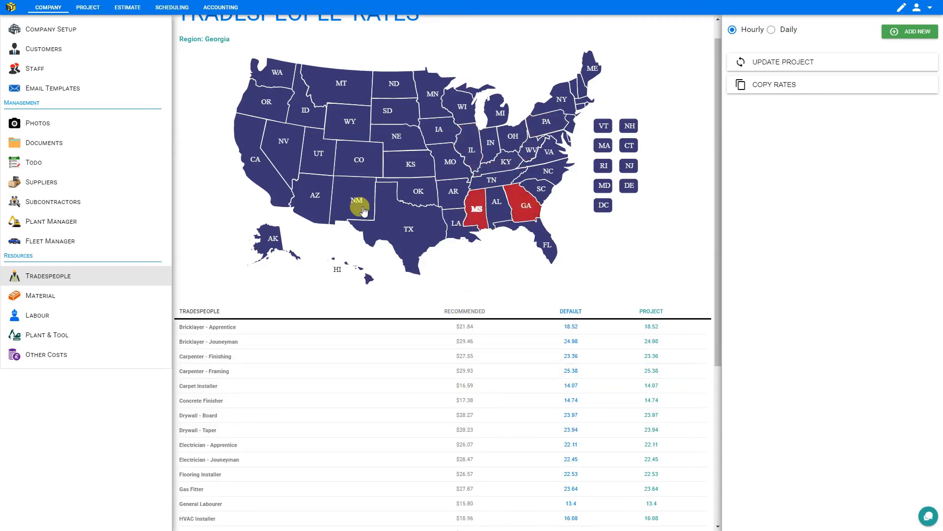
click(275, 198)
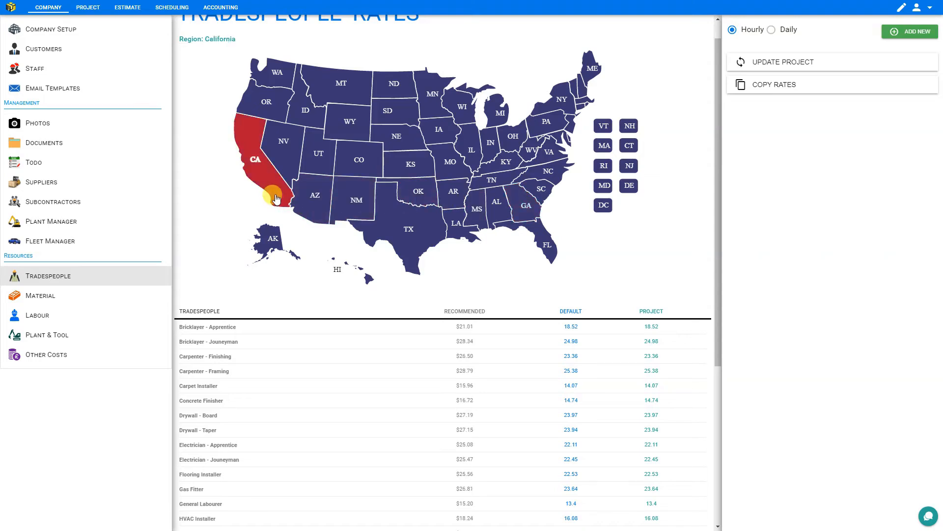
click(476, 155)
Step: Open the project rate of Bricklayer - Apprentice for editing and look through the other trades' project rates
click(658, 328)
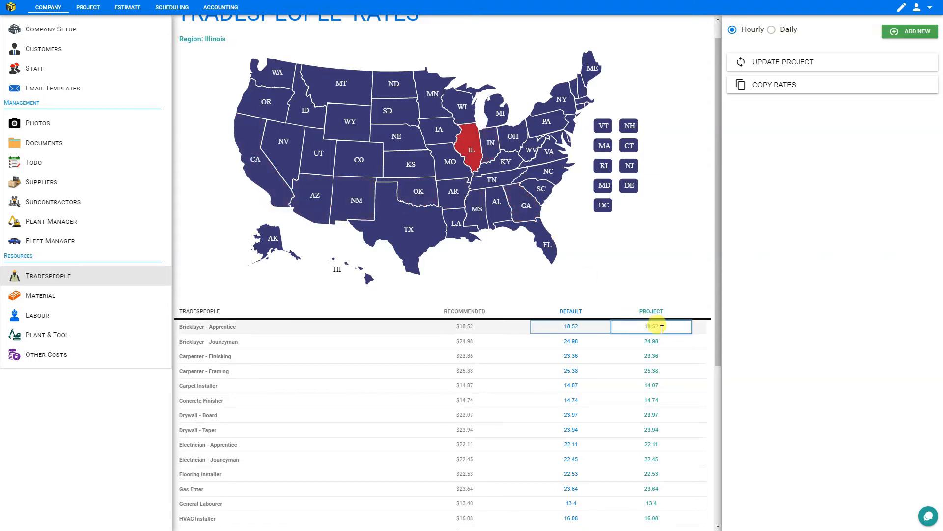
double_click(663, 327)
click(665, 326)
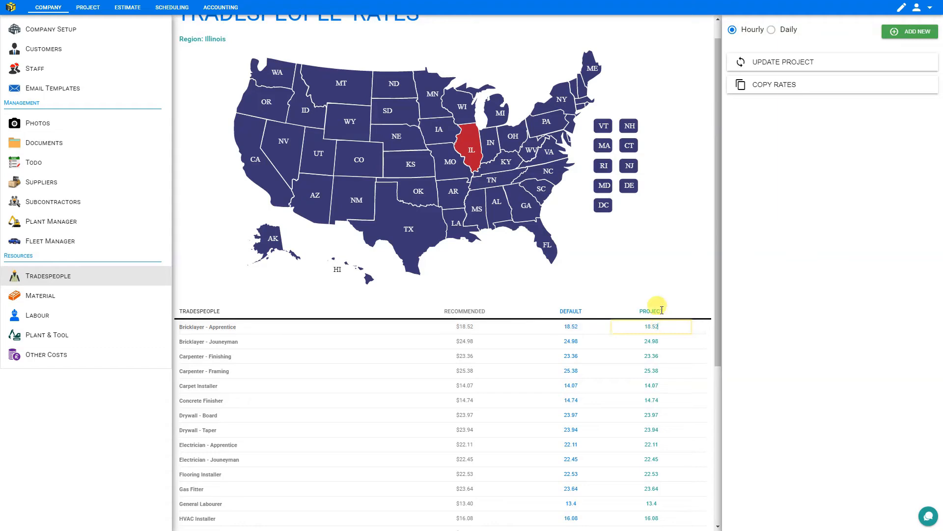
scroll(653, 308, down, 4)
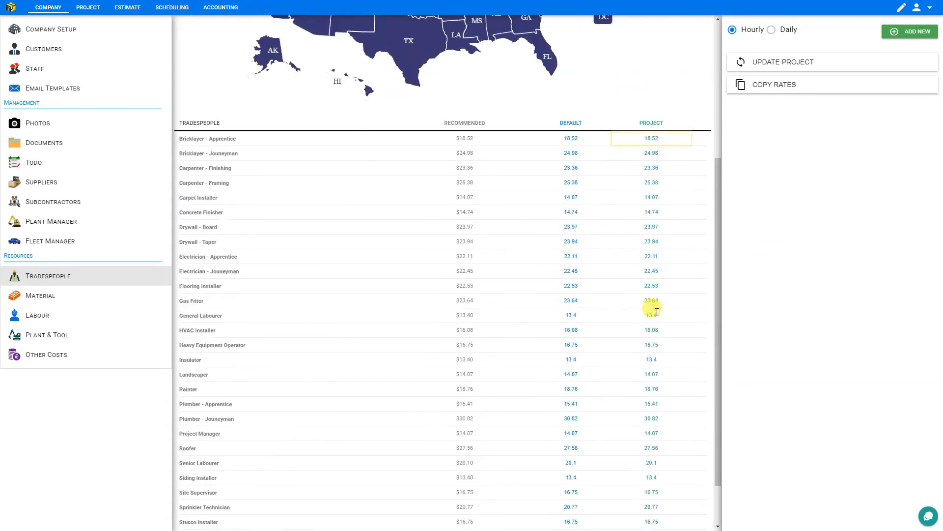
scroll(656, 310, up, 5)
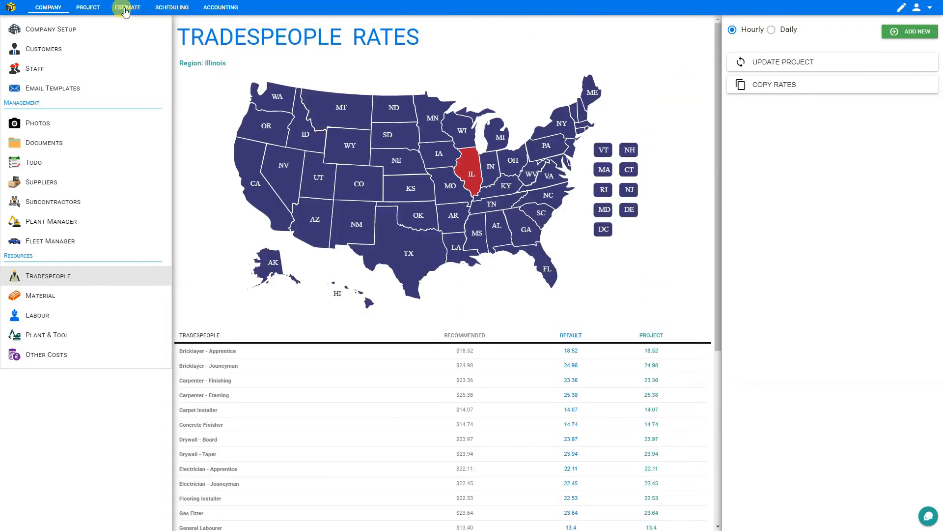
Step: Return to the Garden Shed (simple) module in the estimate and rename its stage as Shed
click(125, 9)
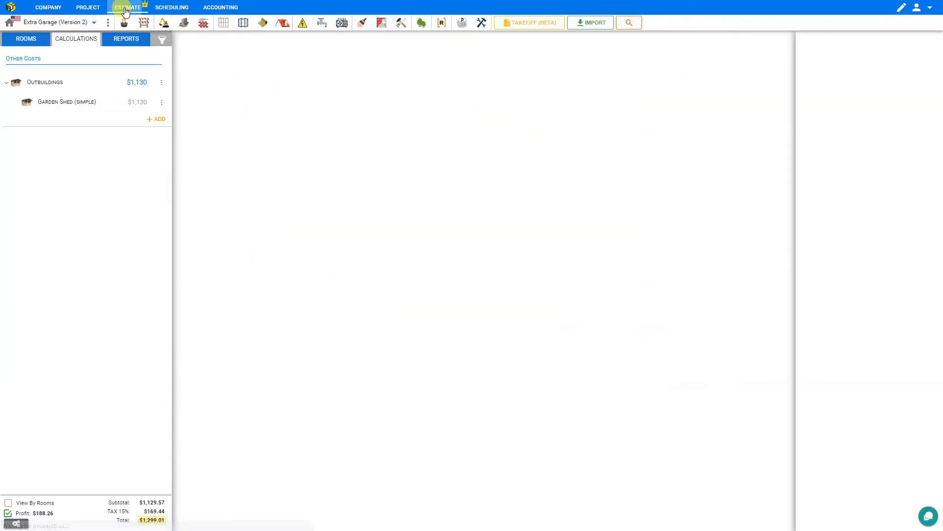
click(65, 107)
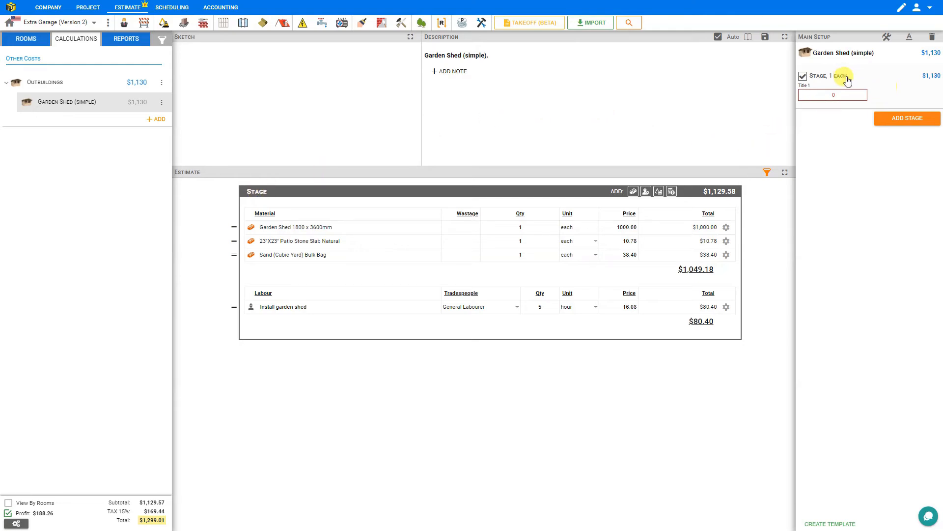
click(816, 78)
key(BackSpace)
key(BackSpace)
key(BackSpace)
key(BackSpace)
key(BackSpace)
key(Return)
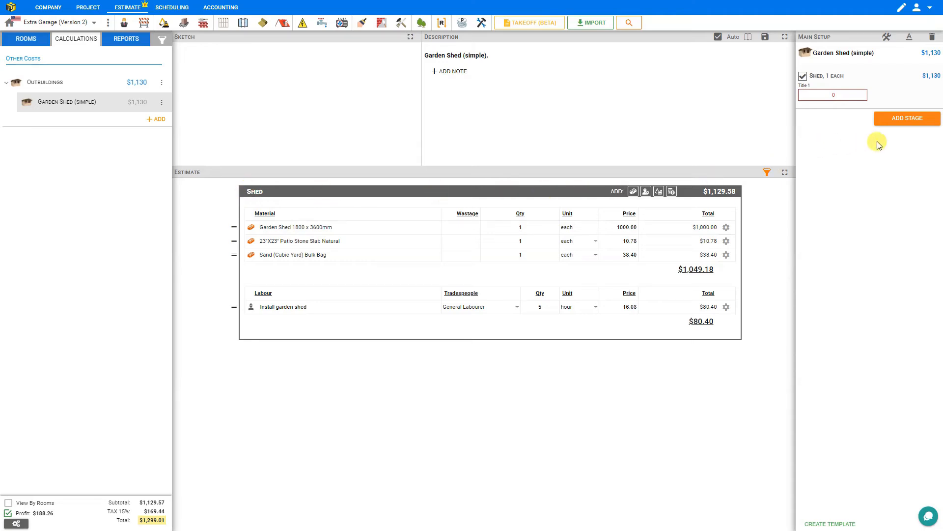
Step: Start a new stage for the garden shed and examine the ready-made stages offered by the library
click(905, 121)
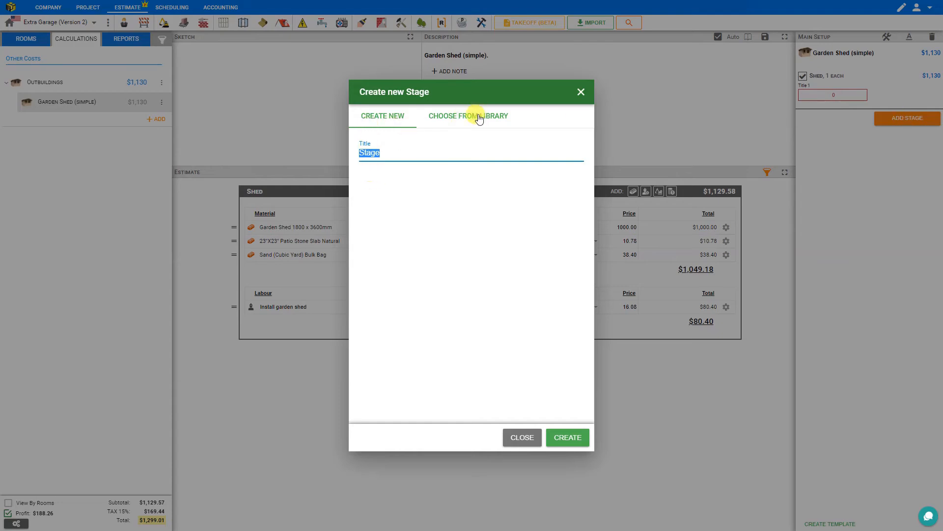
click(479, 119)
scroll(400, 165, down, 5)
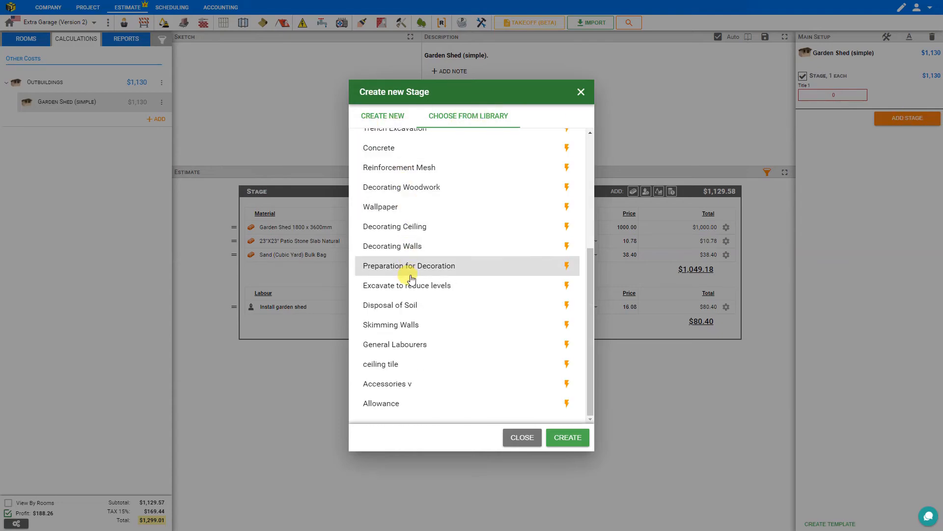
scroll(412, 278, up, 5)
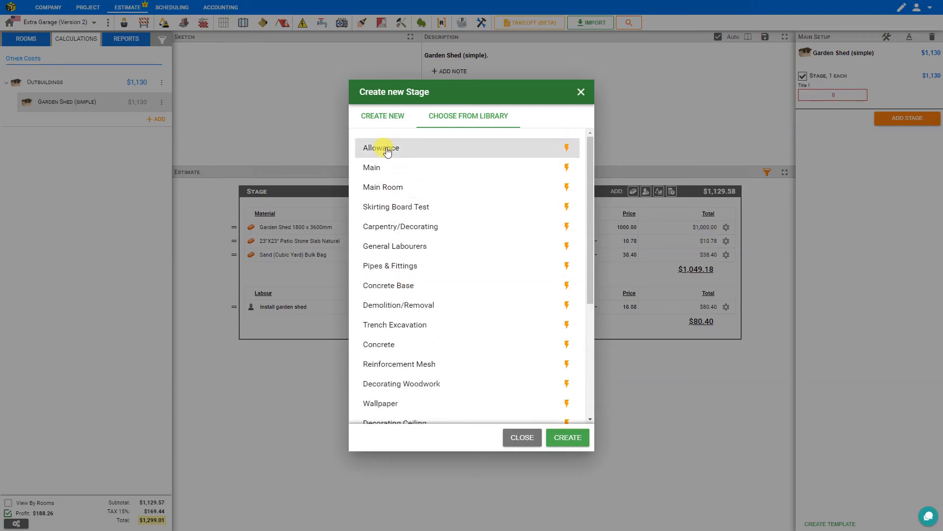
Step: Create a new blank stage titled Decorating in the garden shed module
click(378, 120)
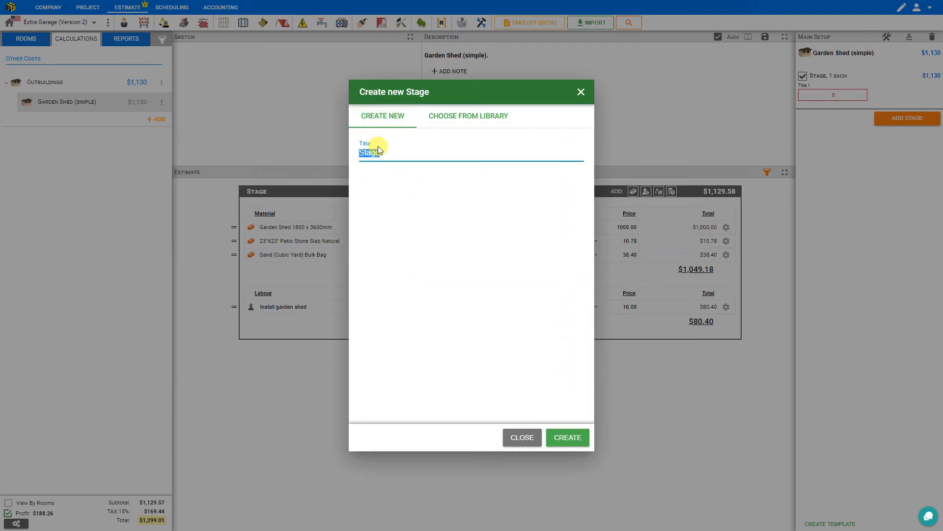
text(Deco)
key(BackSpace)
click(559, 438)
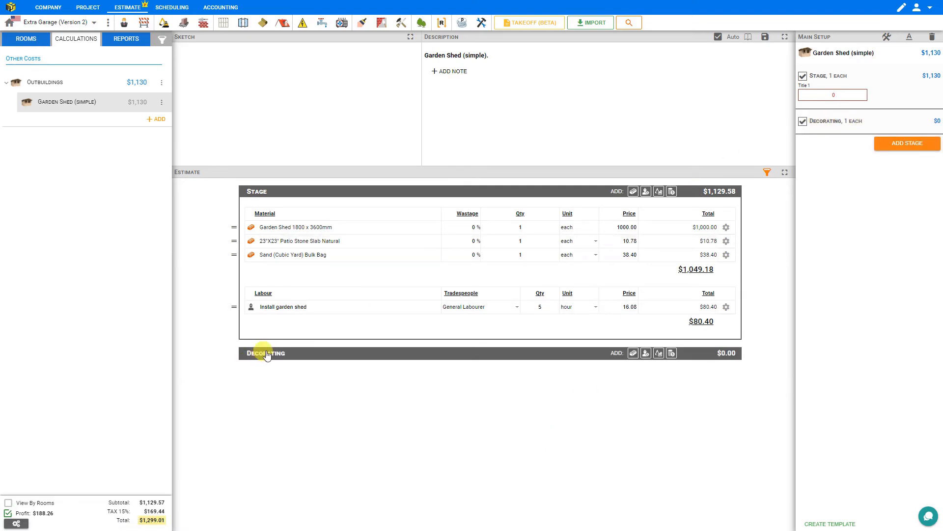
Step: Add Behr Premium Semi-Transparent Waterproofing Stain & Sealer 3.79L from the library to the Decorating stage with a quantity of 2
click(634, 353)
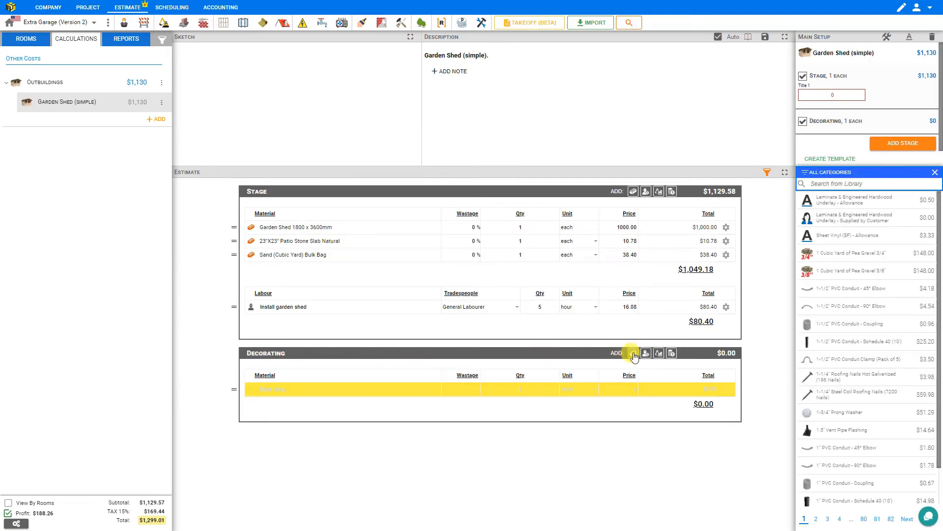
click(828, 183)
text(stains)
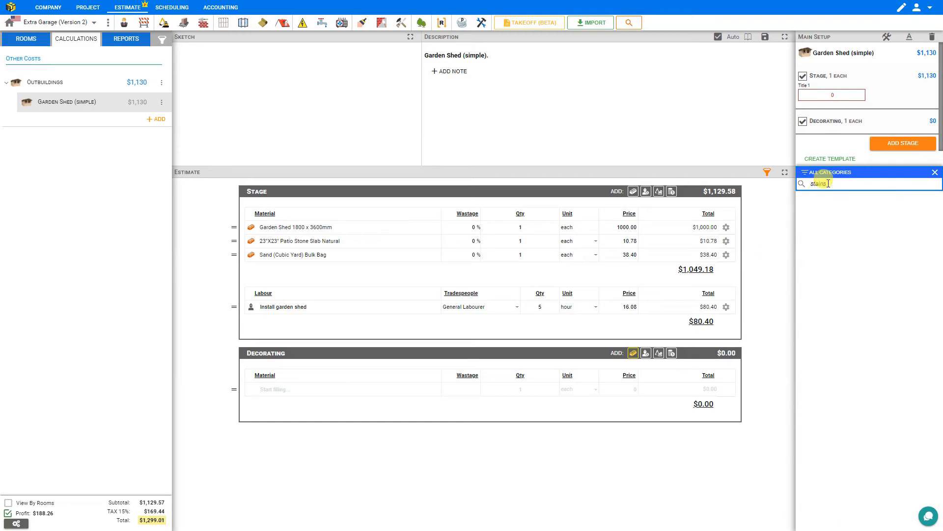
key(BackSpace)
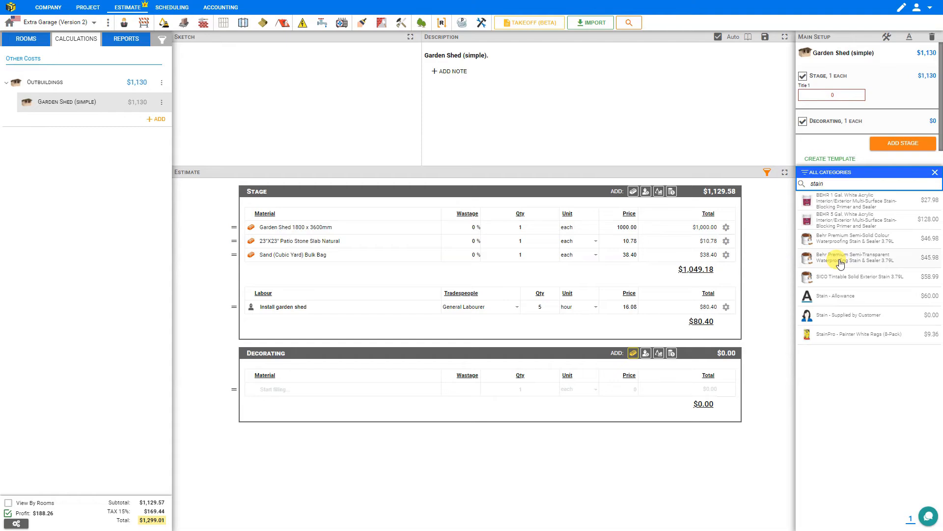
click(820, 262)
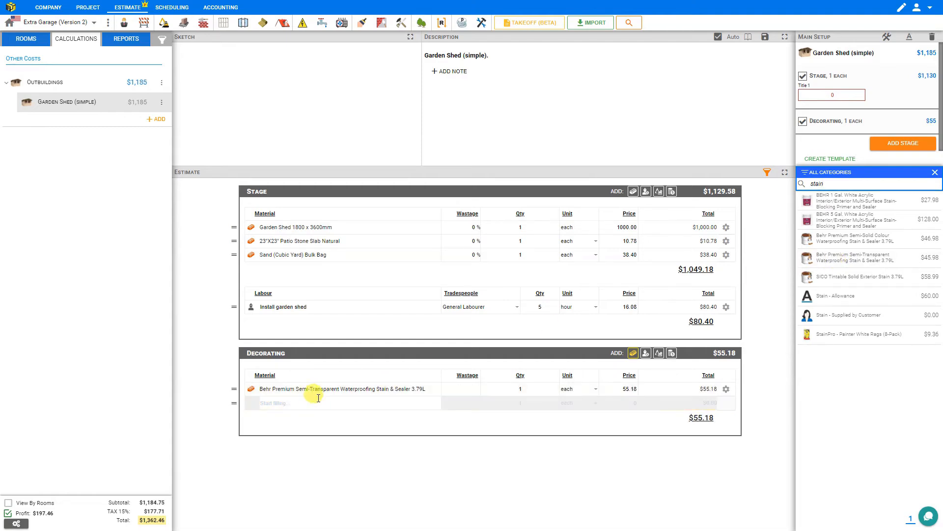
drag(511, 387, 529, 387)
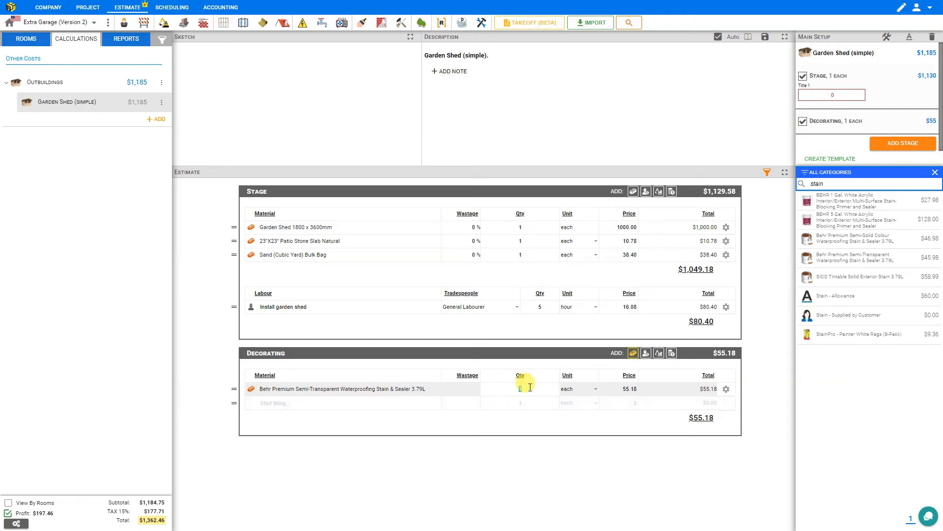
click(491, 446)
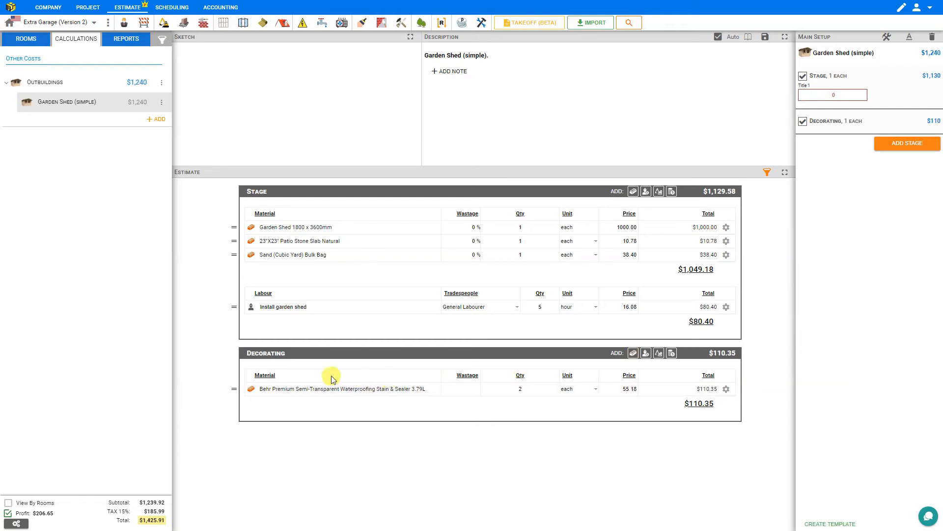
Step: Add the library labour item Exterior Staining - 2 Coats to the Decorating stage and set its unit to hour
click(646, 353)
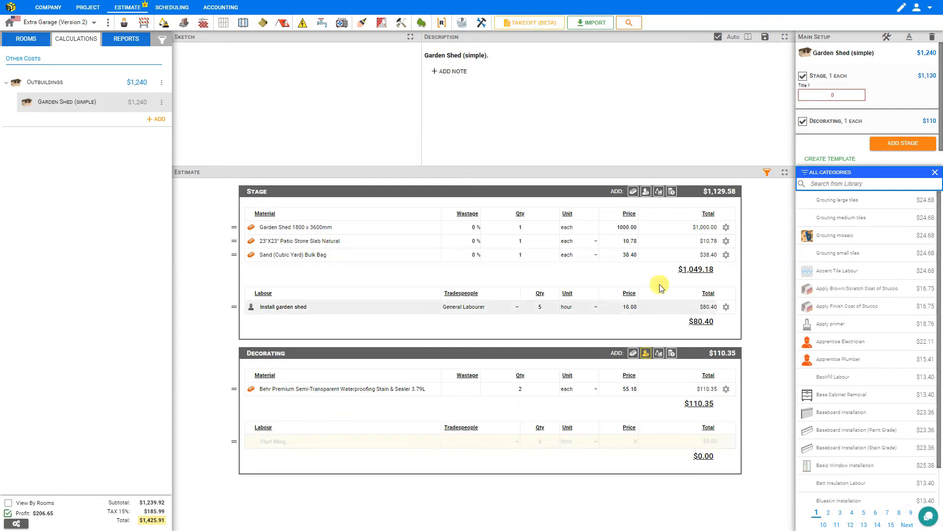
text(stain)
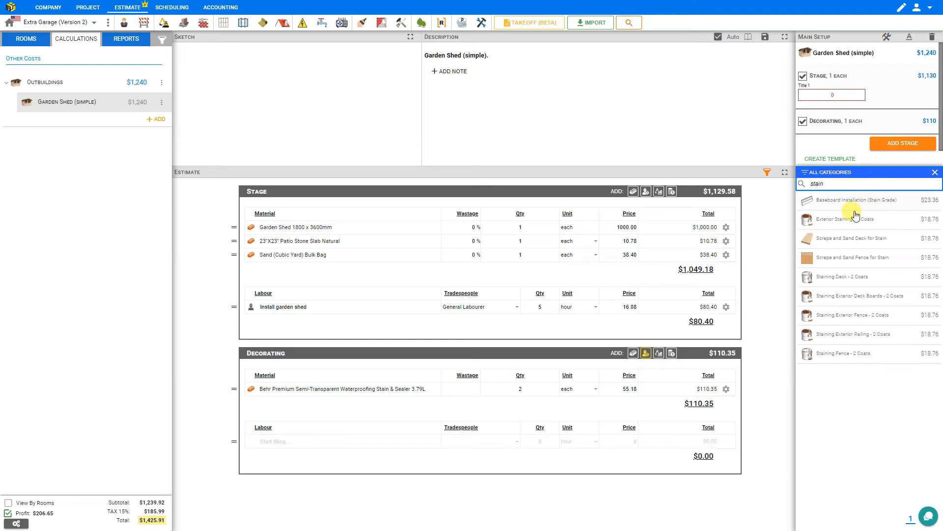
click(811, 225)
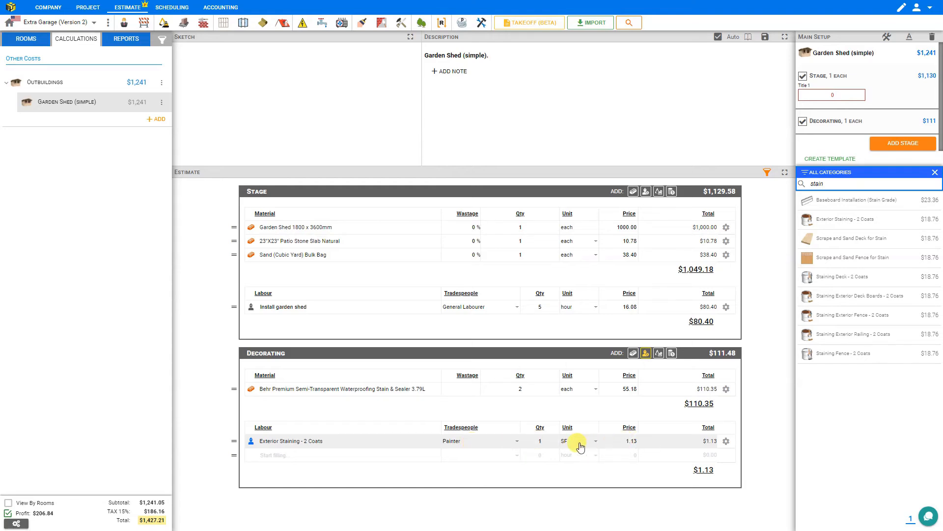
click(595, 444)
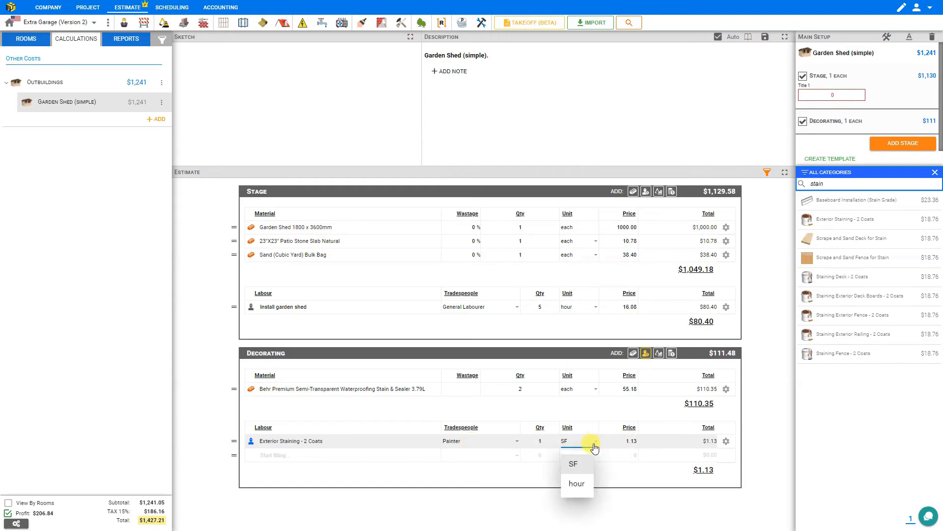
click(577, 484)
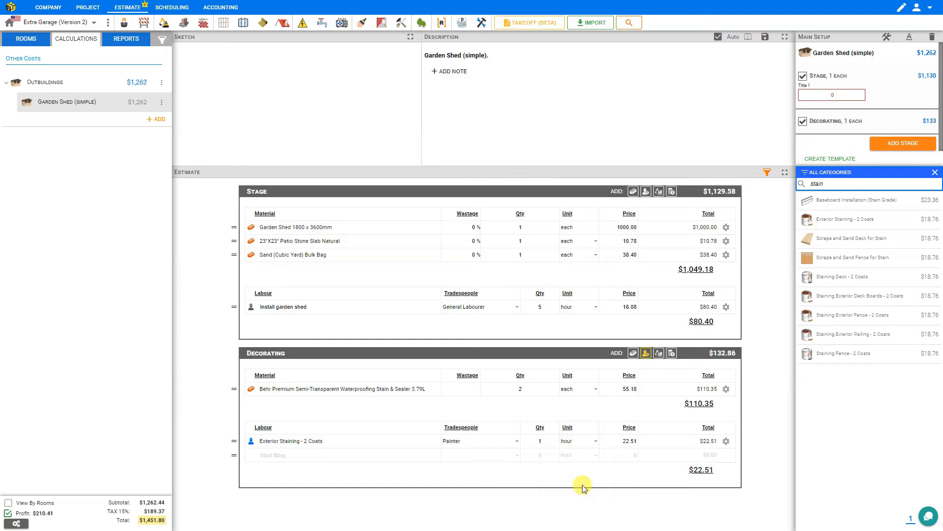
Step: Set the quantity of the Exterior Staining - 2 Coats labour line to 4.5 hours
click(545, 442)
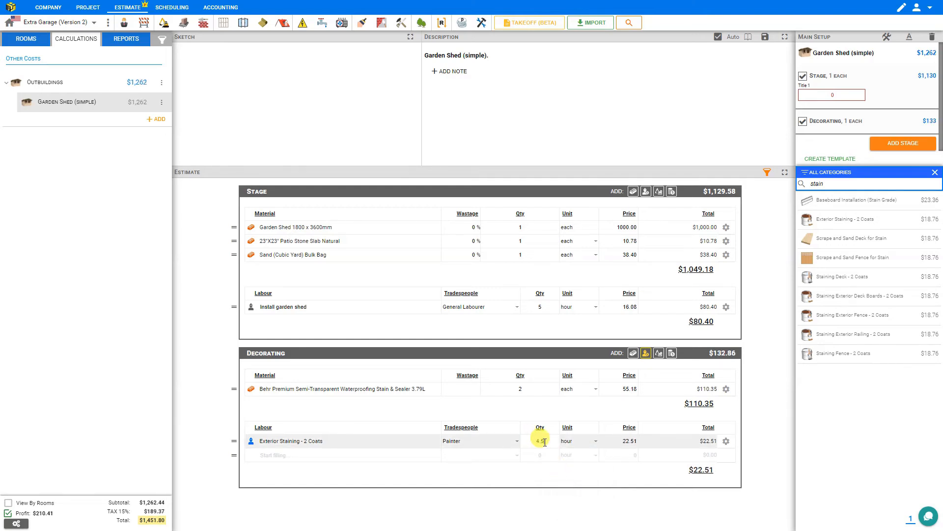
text(4.5)
drag(545, 442, 514, 445)
text(5)
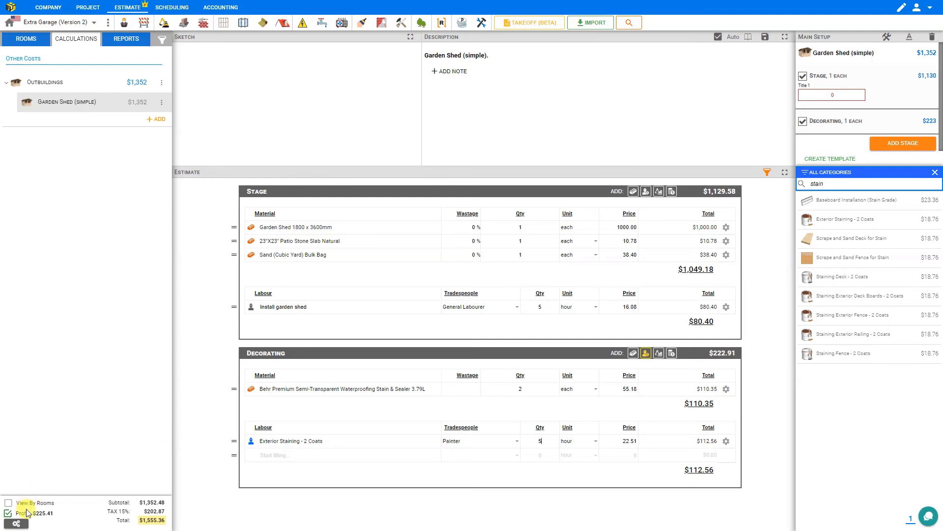
Step: Turn off rounding in the current project for Material, Labour, Plant & Tool and Other costs
click(17, 523)
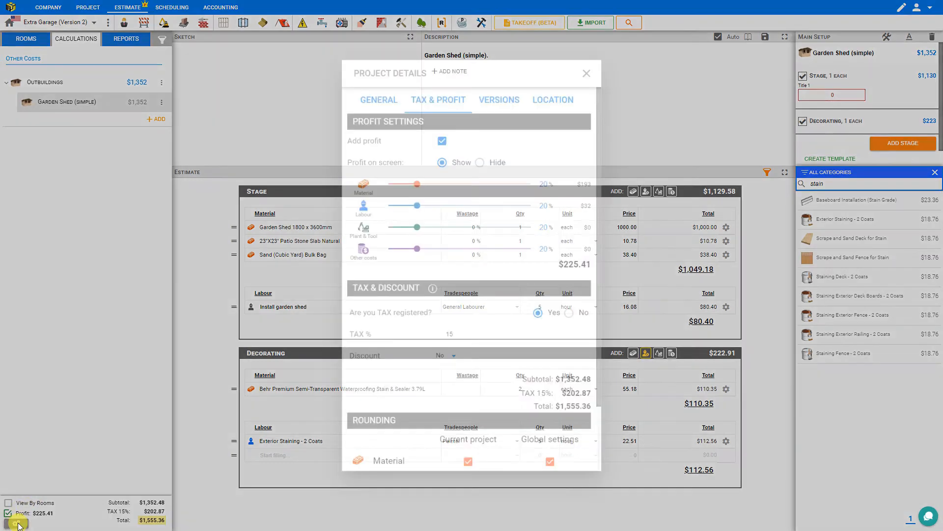
scroll(504, 366, down, 2)
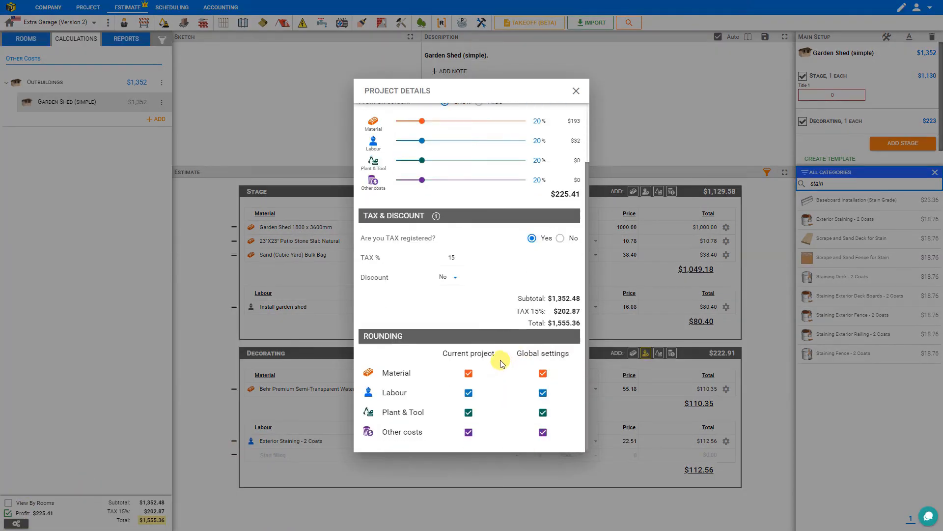
click(468, 374)
click(468, 394)
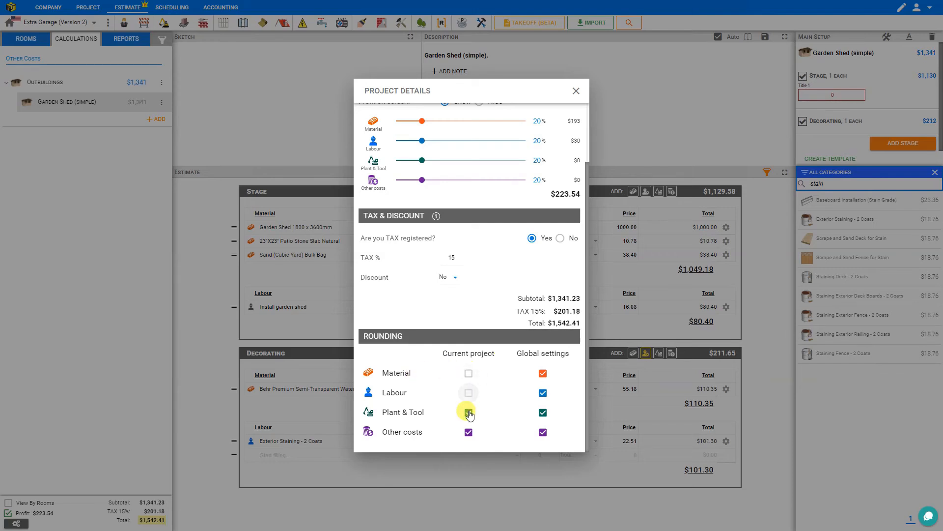
click(468, 412)
click(468, 432)
click(576, 90)
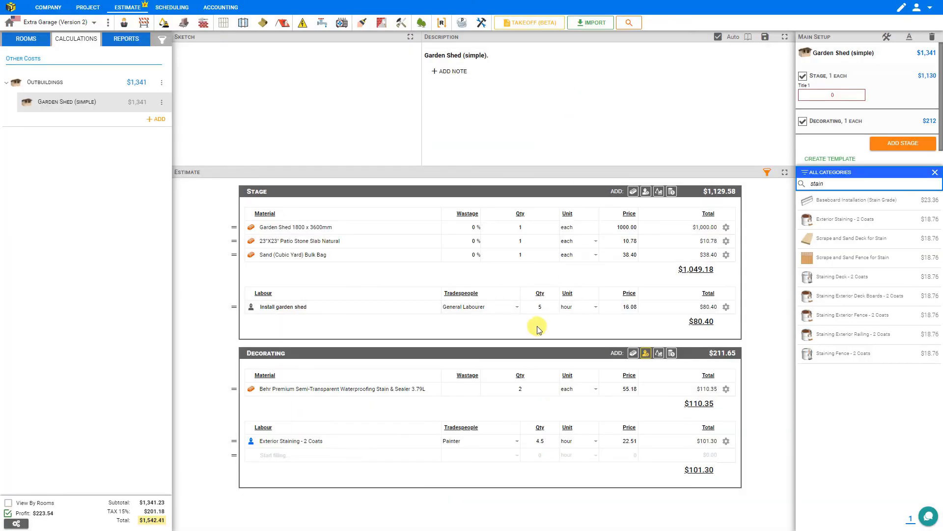
Step: Assign General Labourer as the tradesperson for the Exterior Staining - 2 Coats labour line
click(517, 444)
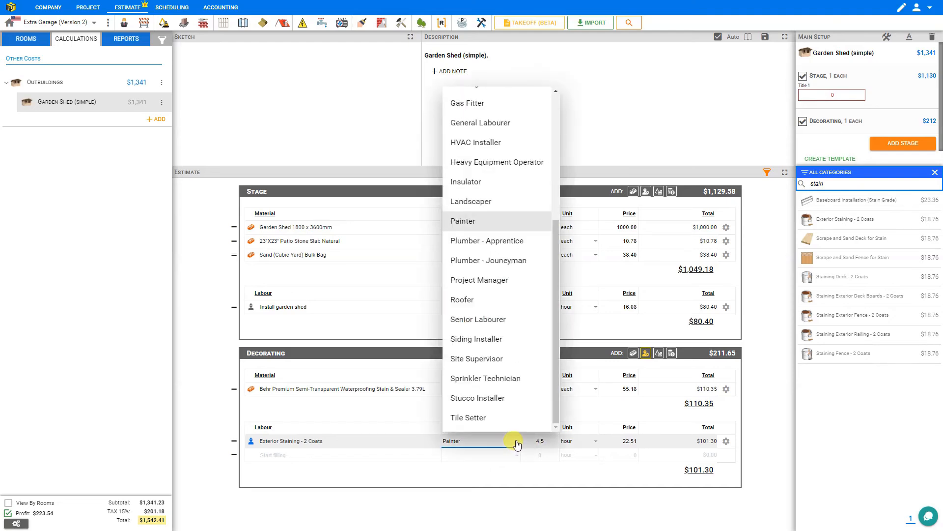
scroll(474, 335, up, 4)
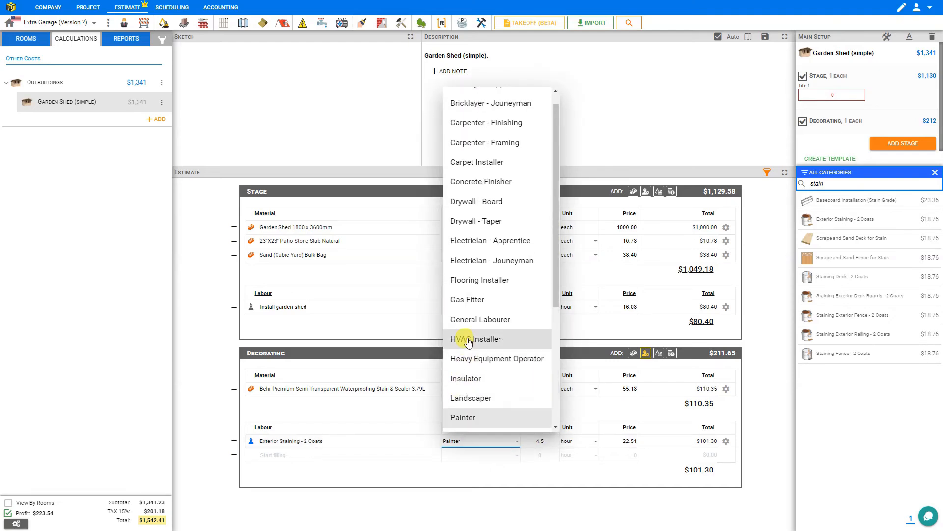
click(485, 324)
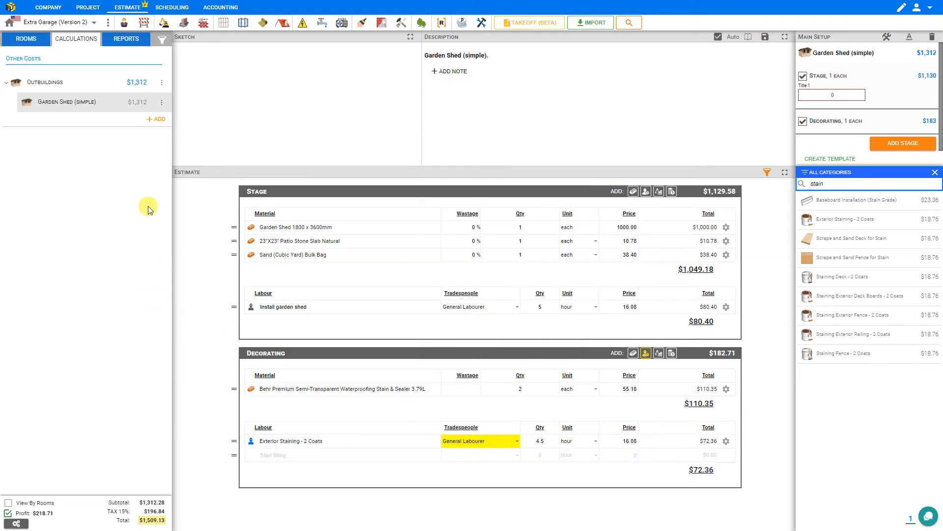
Step: Open the quote report and compare its prices with profit excluded and included
click(124, 48)
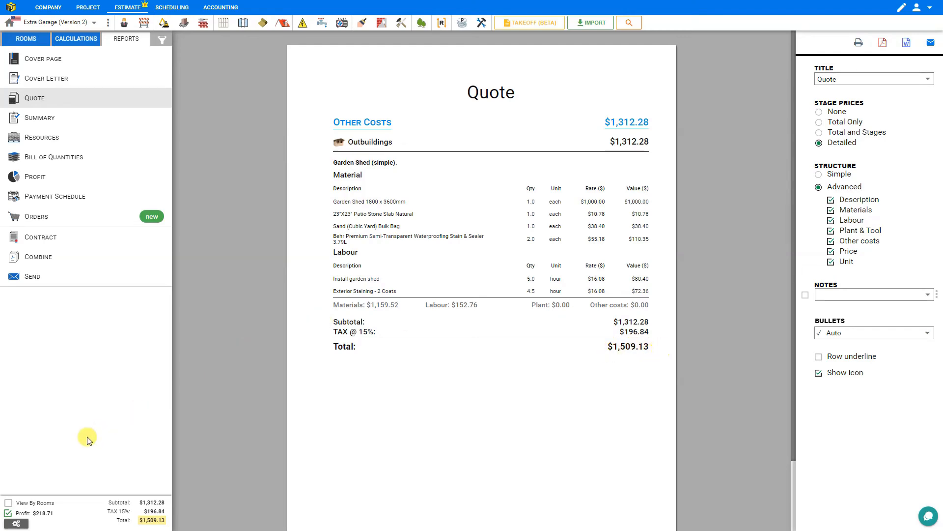
click(7, 514)
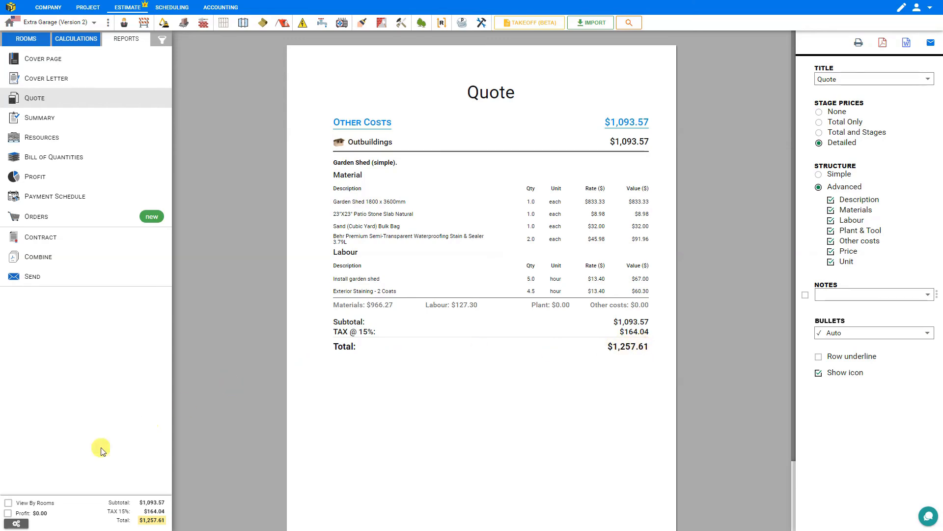
click(8, 513)
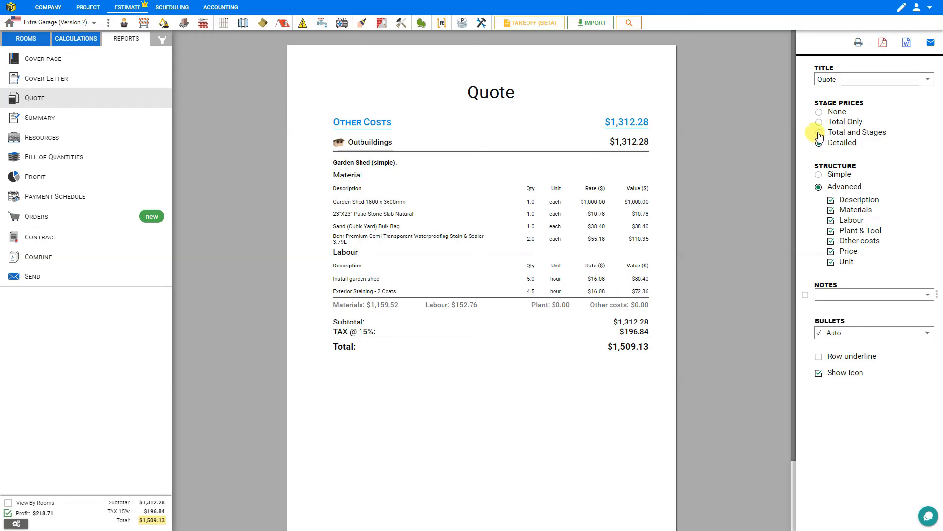
Step: Compare the Total and Stages, Detailed, Total Only and None stage price options on the quote, finishing with Total Only
click(818, 133)
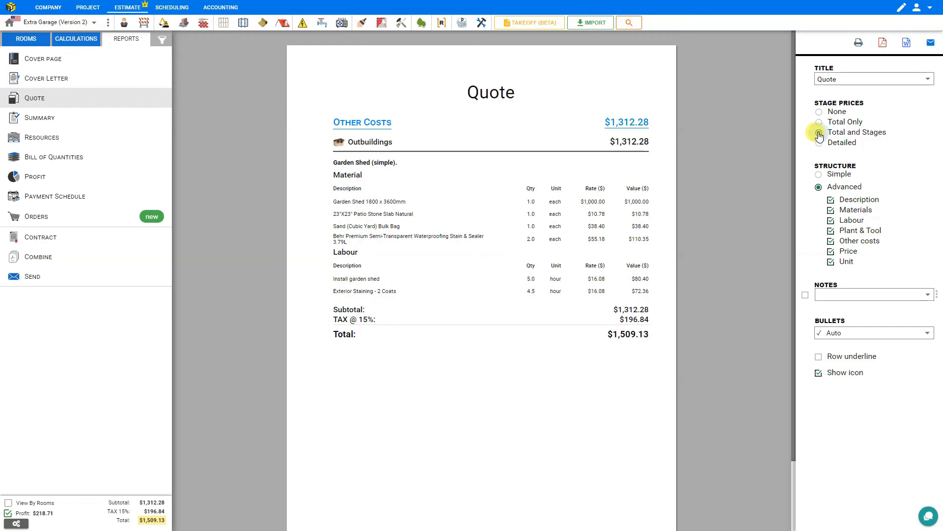
click(819, 142)
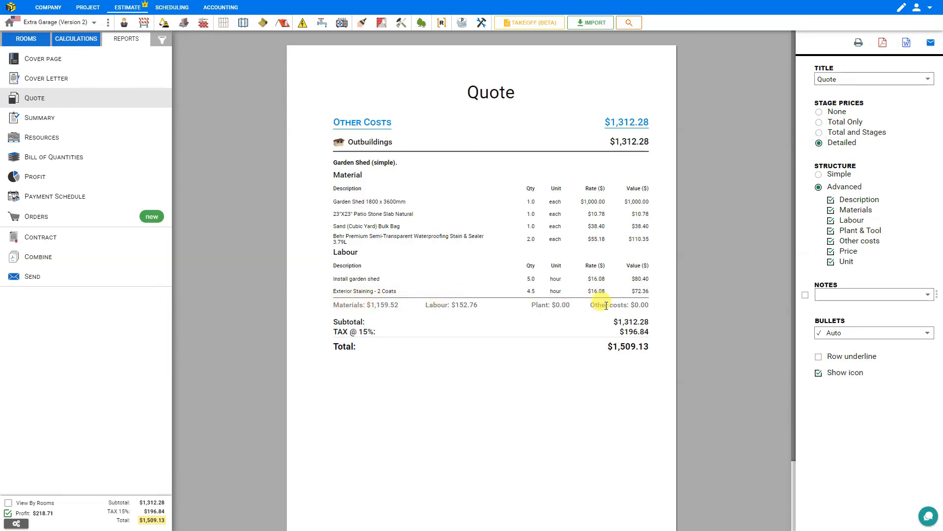
click(819, 133)
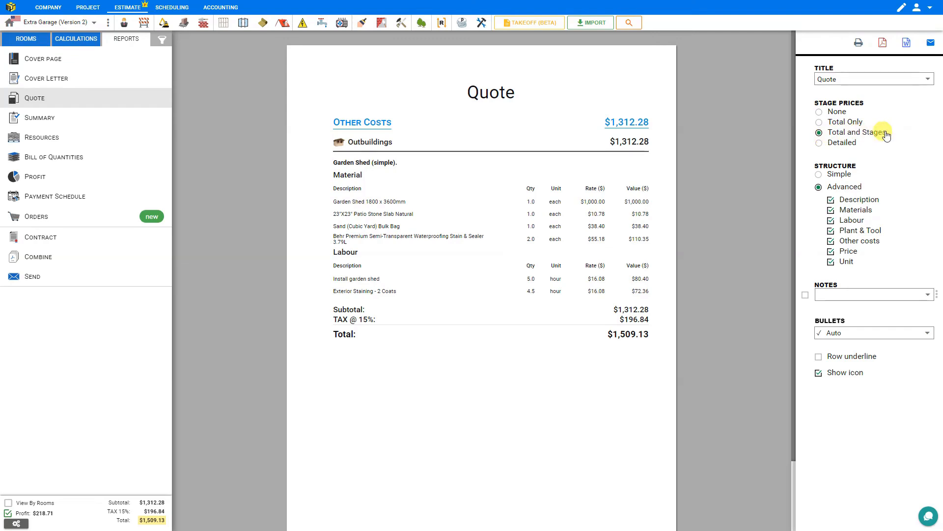
click(819, 123)
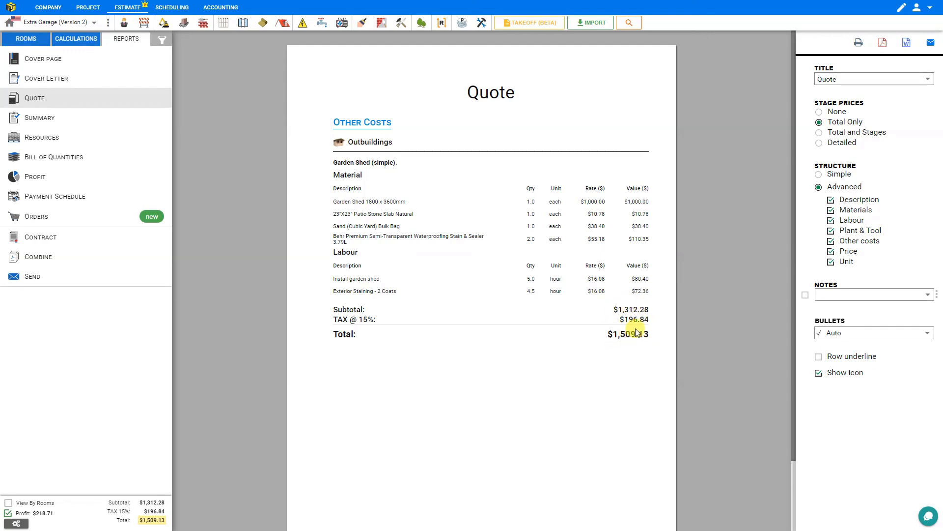
click(820, 113)
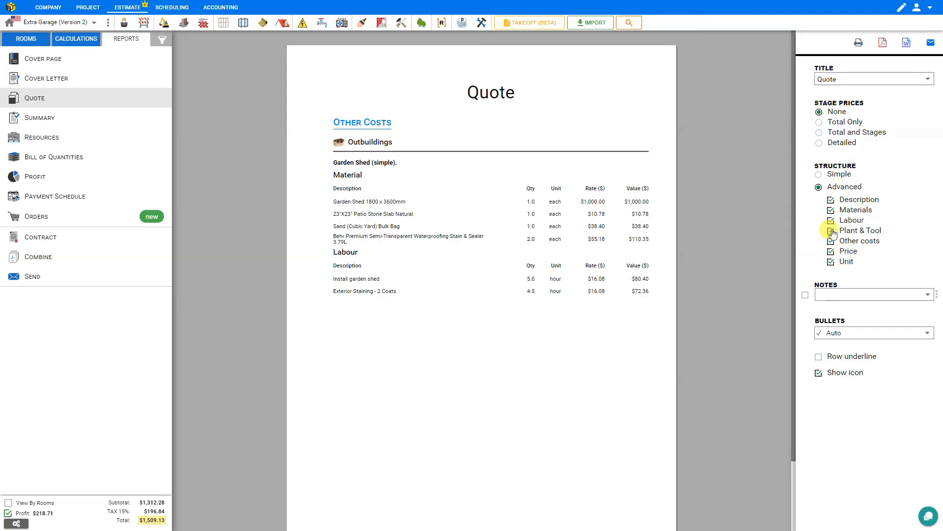
click(819, 122)
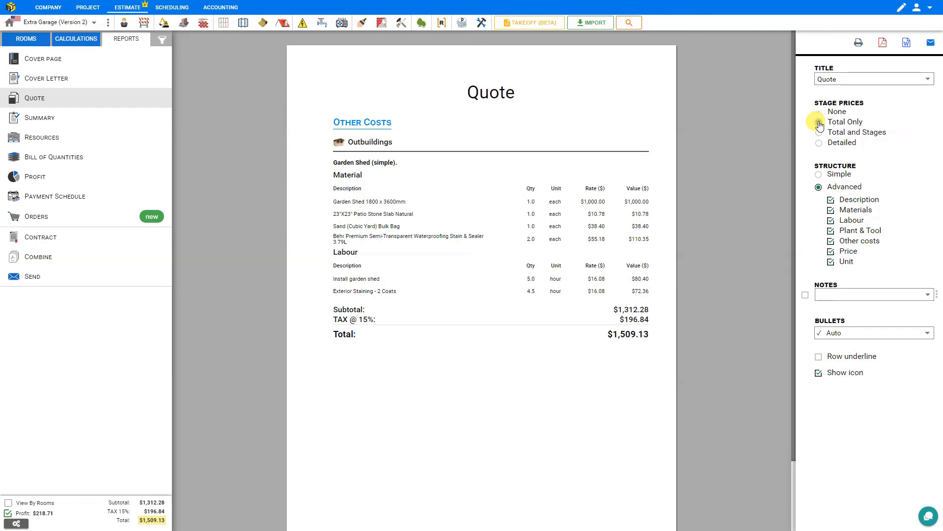
Step: Preview the quote in the Simple structure and without its Description, restoring the Advanced structure with Description
click(819, 175)
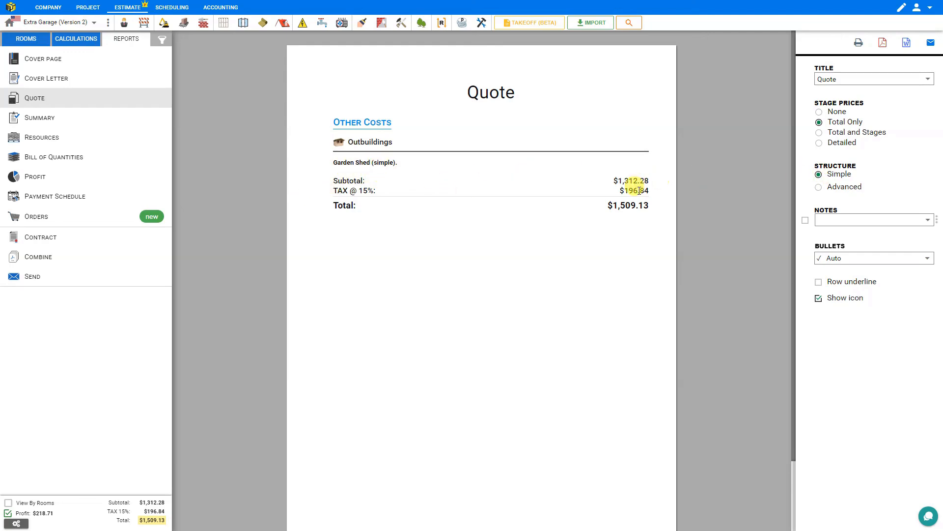
click(819, 187)
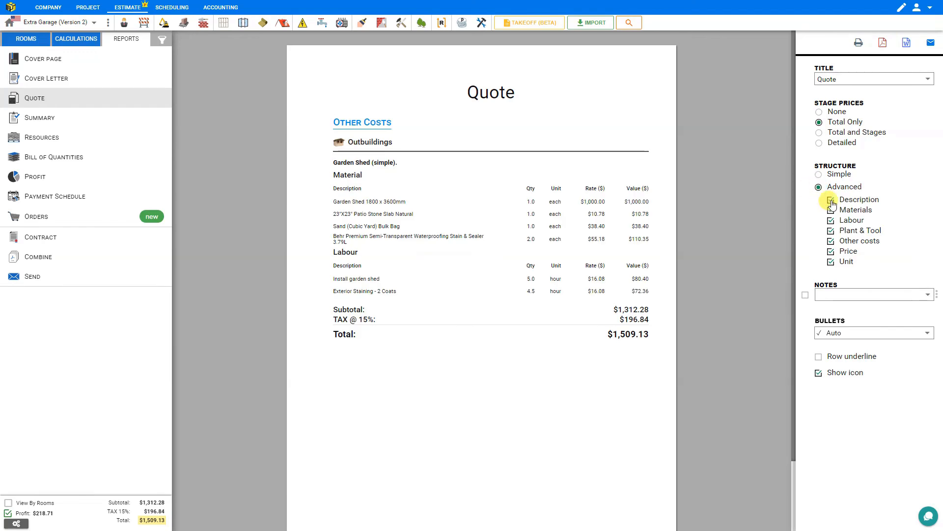
click(830, 201)
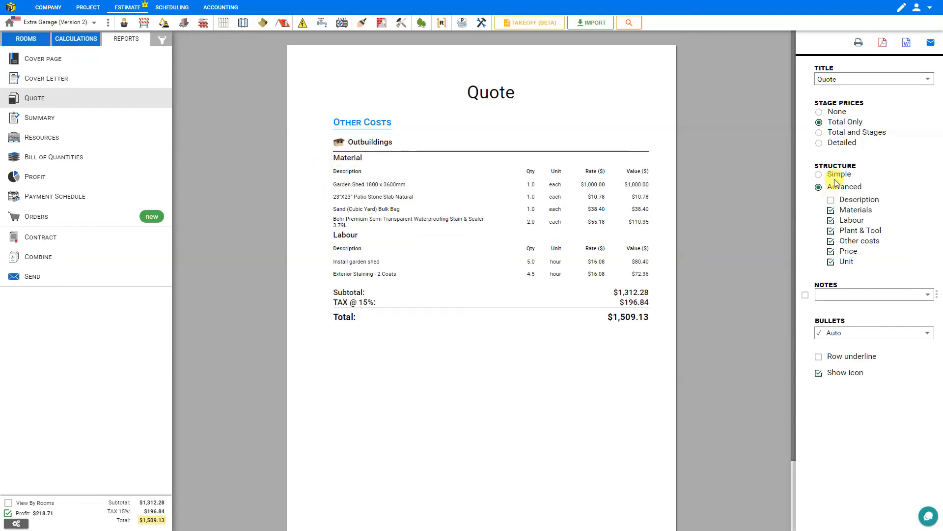
click(832, 201)
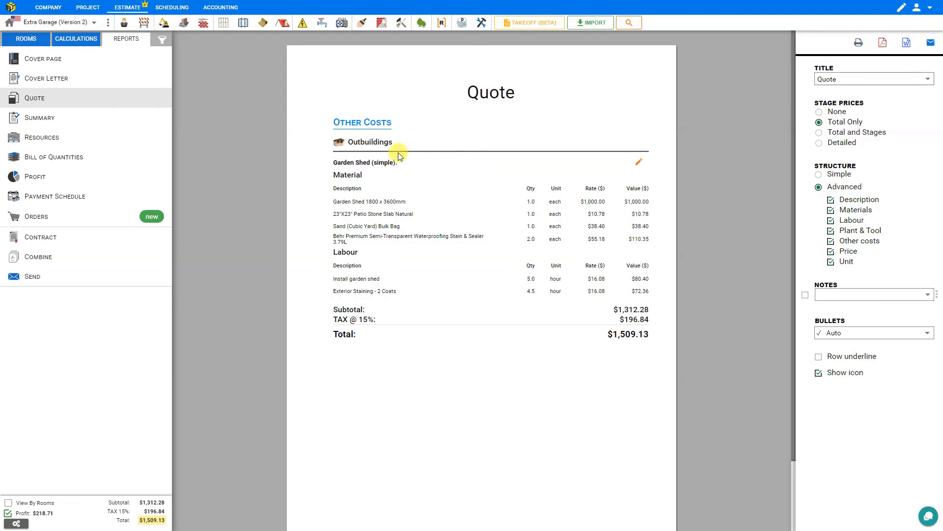
Step: Exclude Plant & Tool and Other costs from the Advanced quote structure, leaving Description, Materials, Labour, Price and Unit included
click(831, 210)
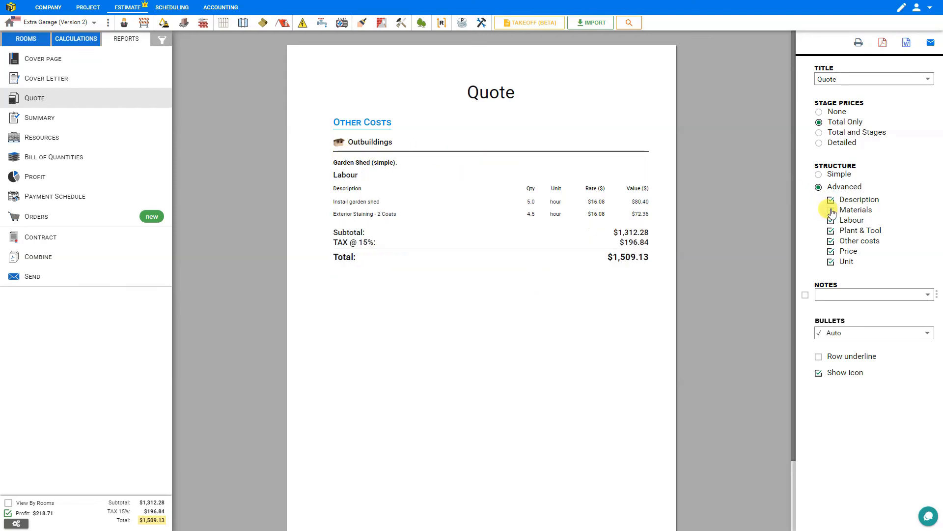
click(832, 221)
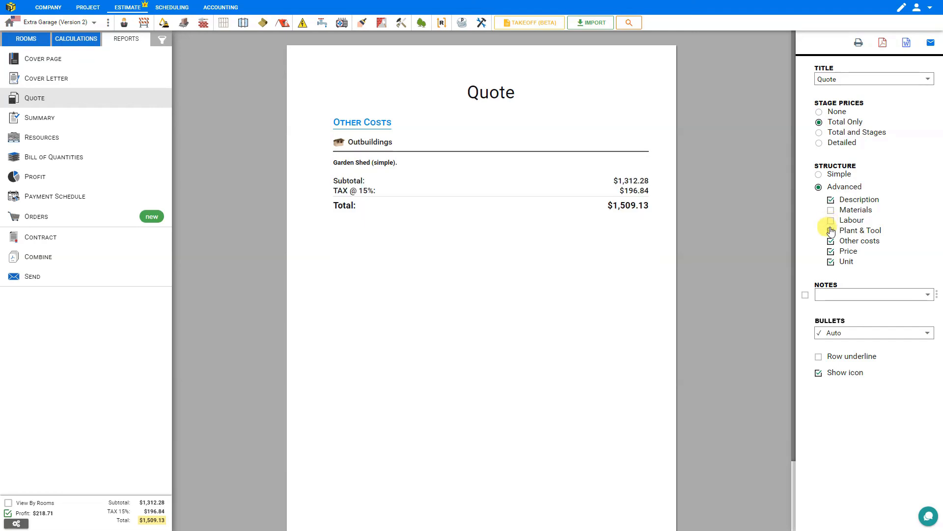
click(831, 230)
click(831, 212)
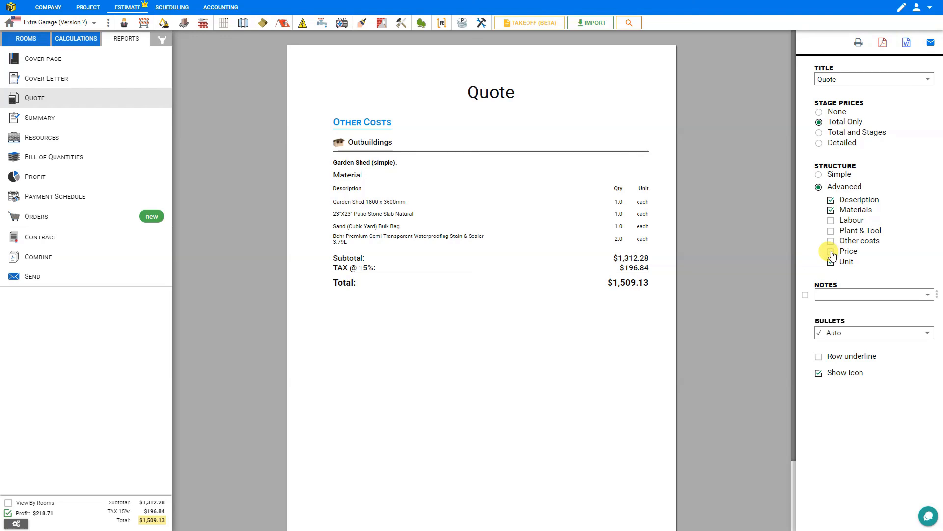
click(831, 252)
click(831, 221)
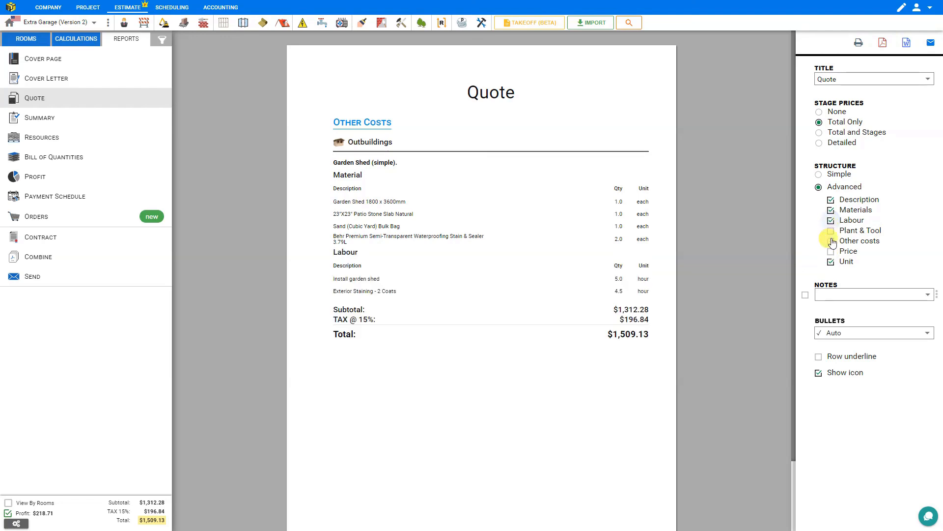
click(830, 263)
click(832, 253)
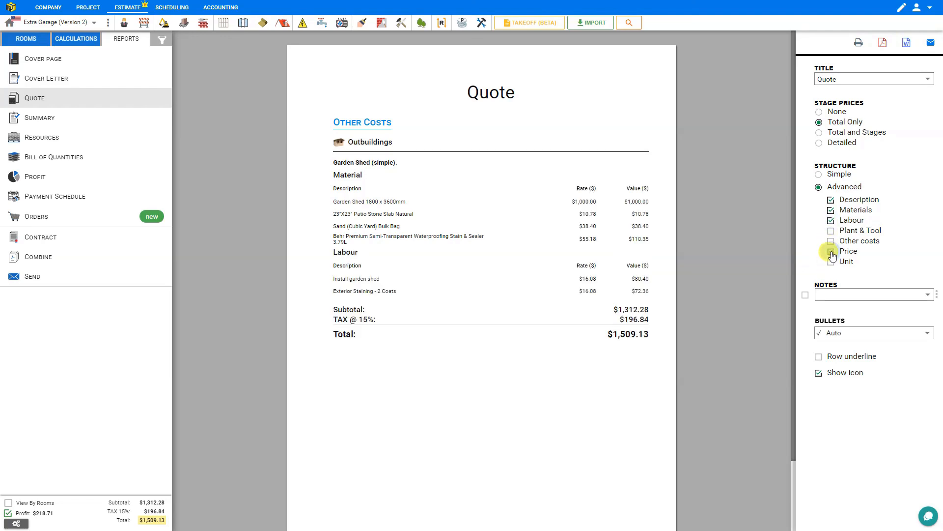
click(832, 263)
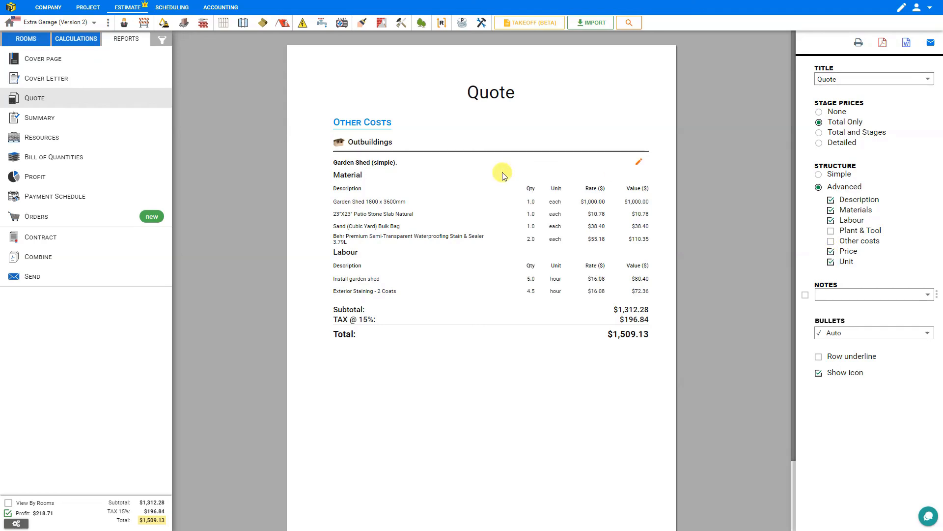
Step: Apply a 5% percentage discount in the project's tax and profit settings
click(17, 524)
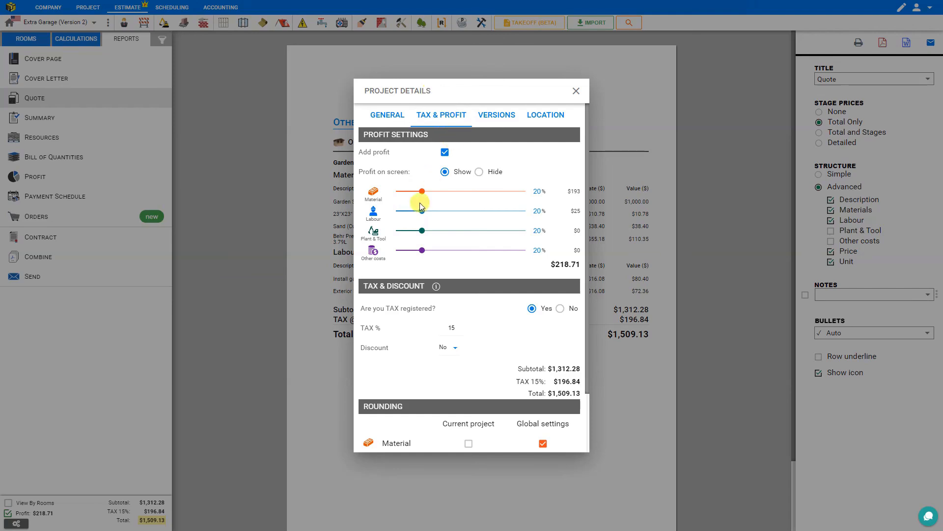
mouse_move(422, 194)
mouse_down()
mouse_move(411, 194)
mouse_move(421, 192)
mouse_up()
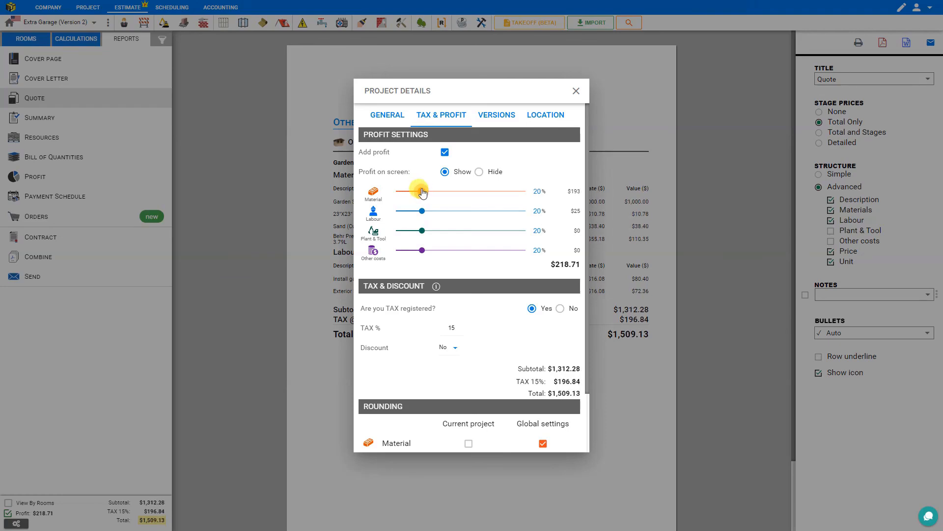
click(453, 348)
click(457, 391)
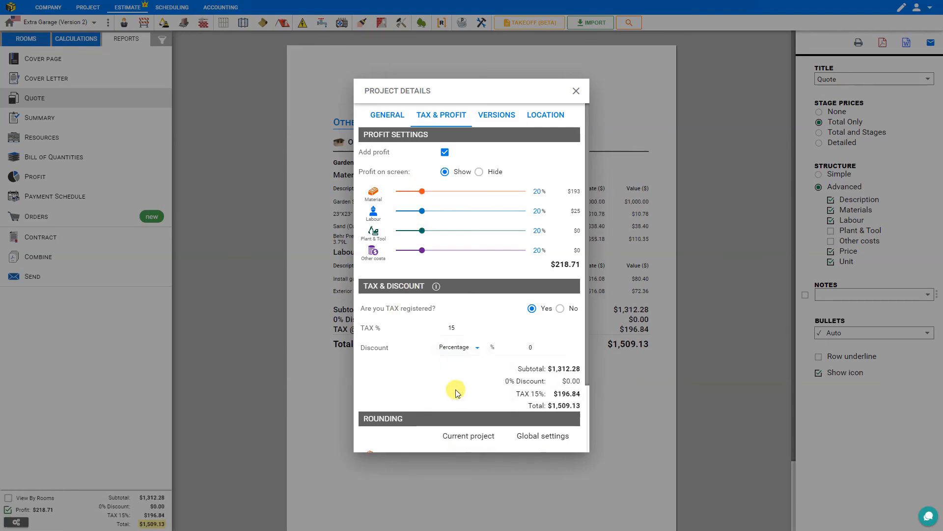
click(543, 348)
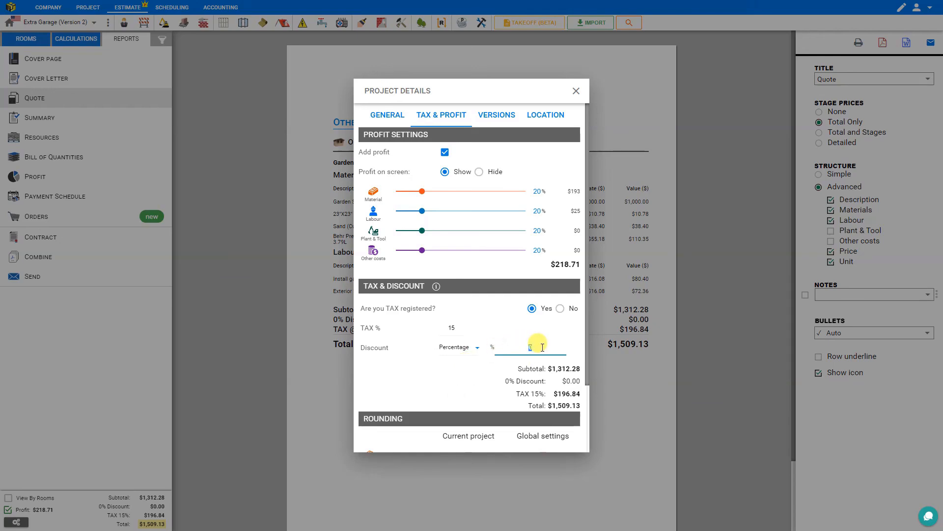
text(5)
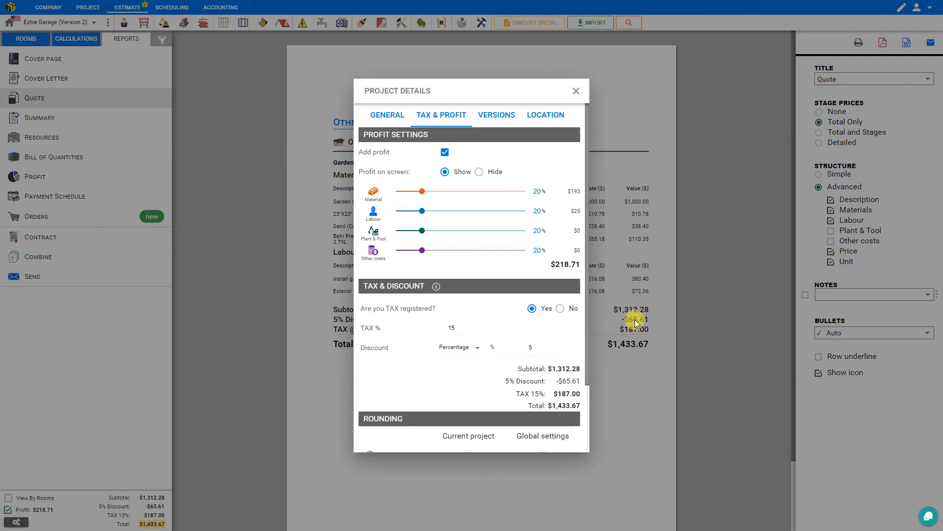
Step: Switch the project discount to a fixed amount of $200
click(477, 350)
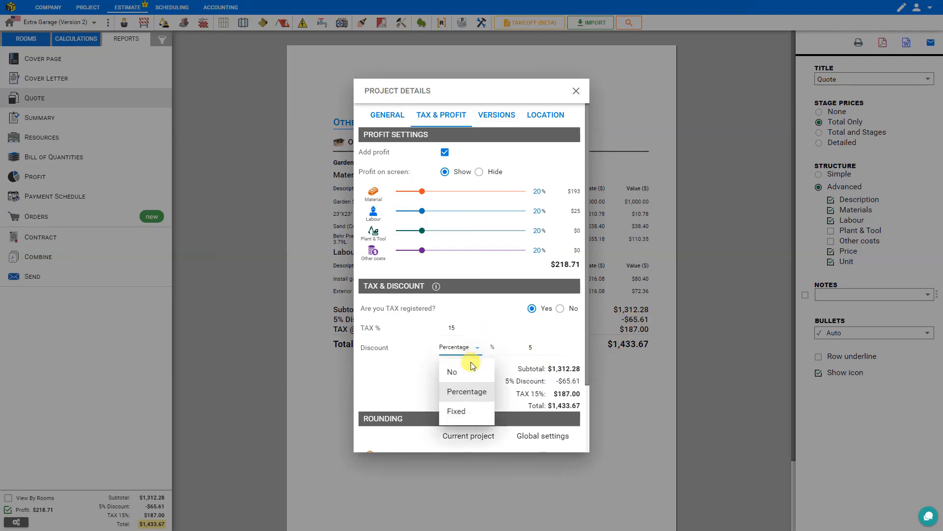
click(464, 417)
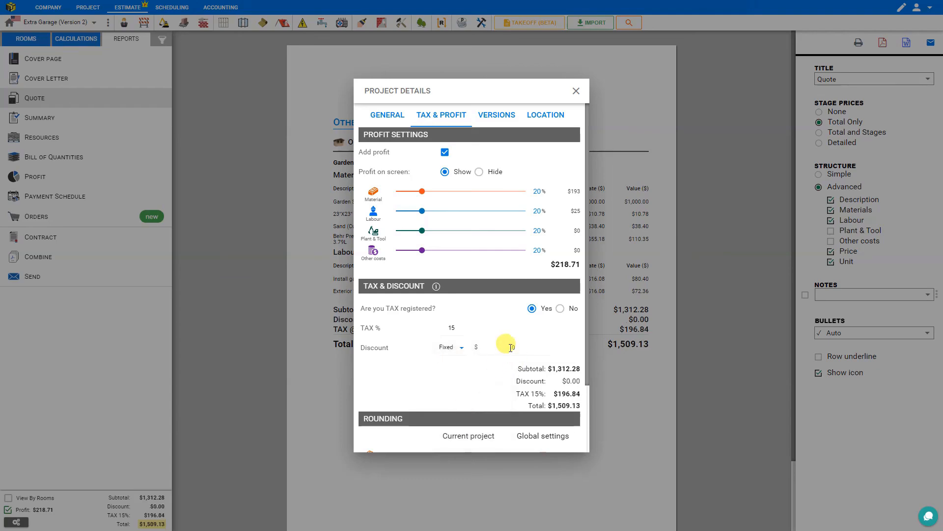
click(518, 347)
text(200)
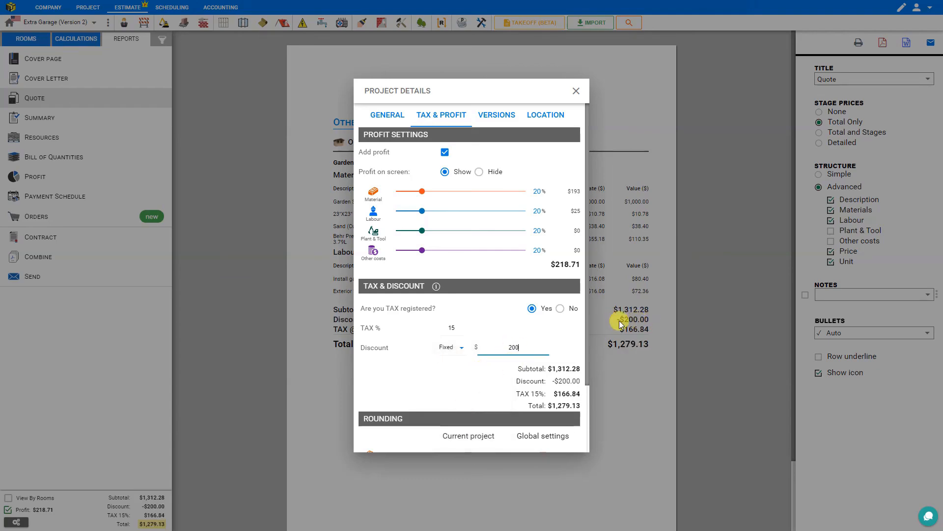
Step: Set the project discount to No and close the project details
click(451, 348)
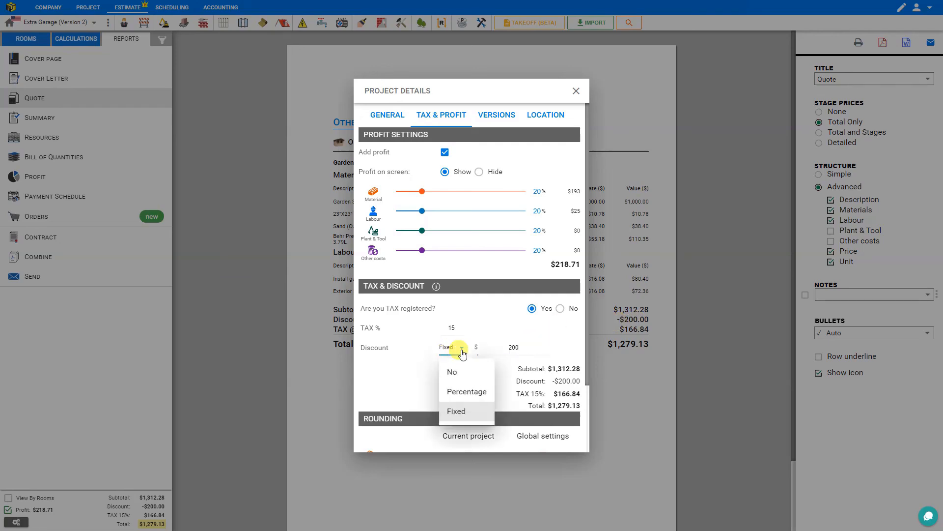
click(461, 374)
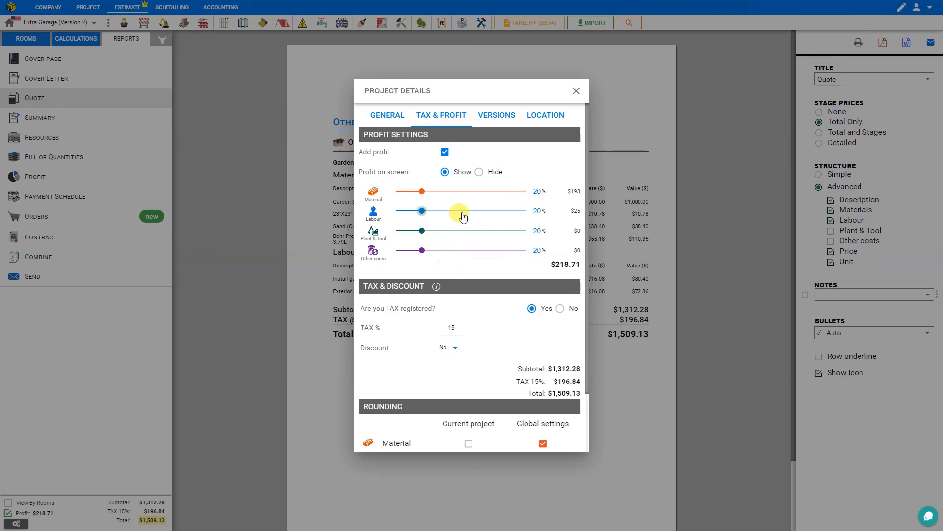
click(576, 92)
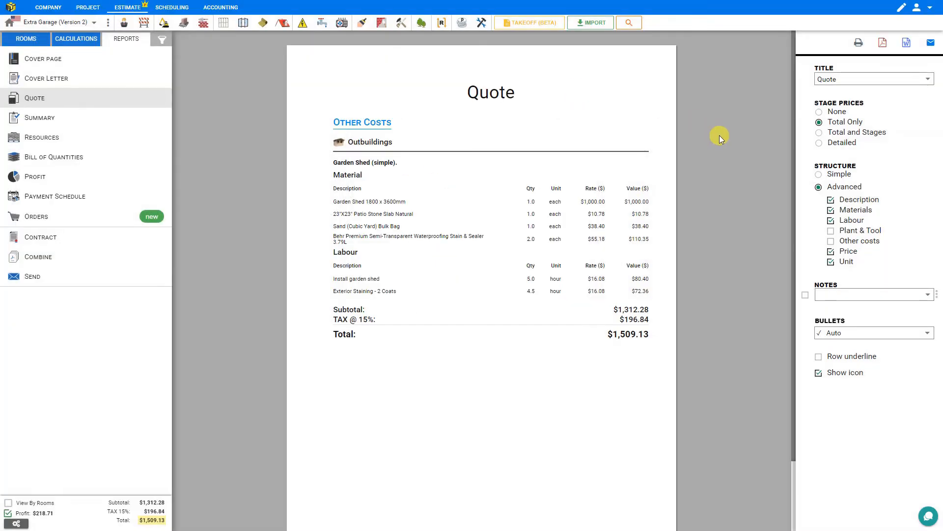